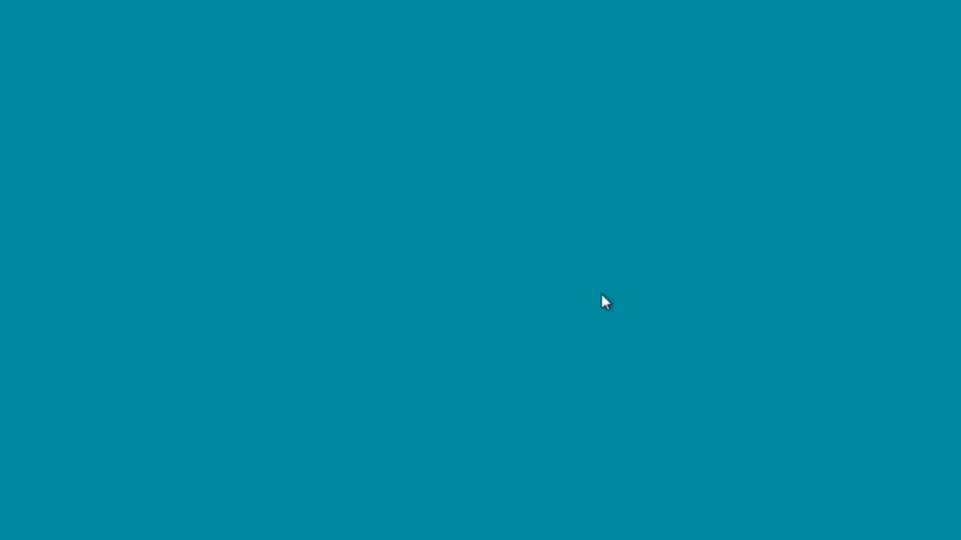
# Launch the ftp program on the Windows 7 machine, and exit it with the bye command.
pyautogui.press('super')
pyautogui.write('ftp')
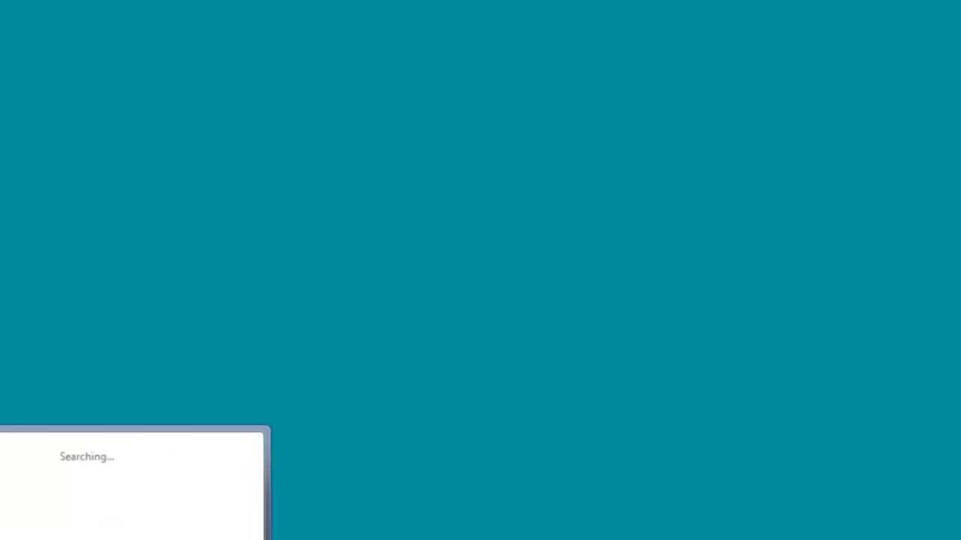
pyautogui.press('Return')
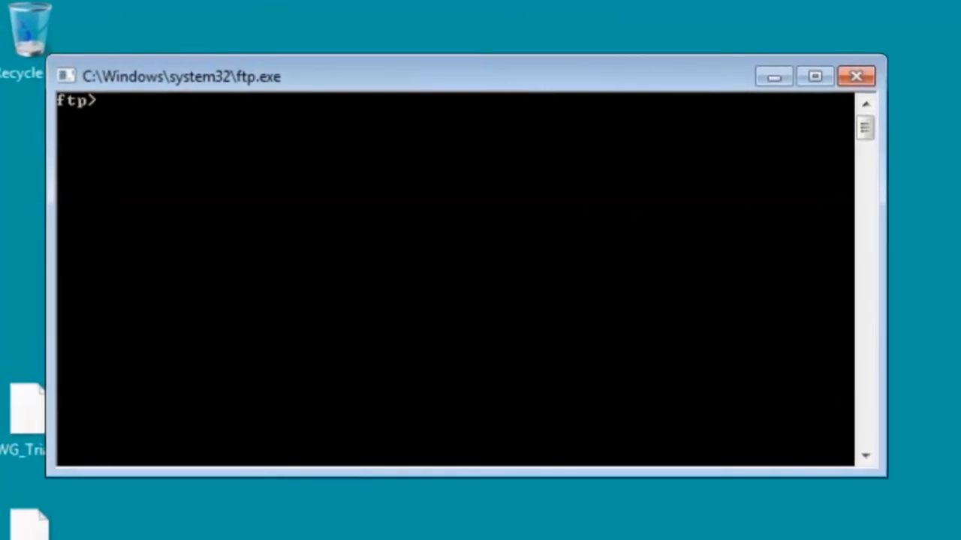
pyautogui.write('bye')
pyautogui.press('Return')
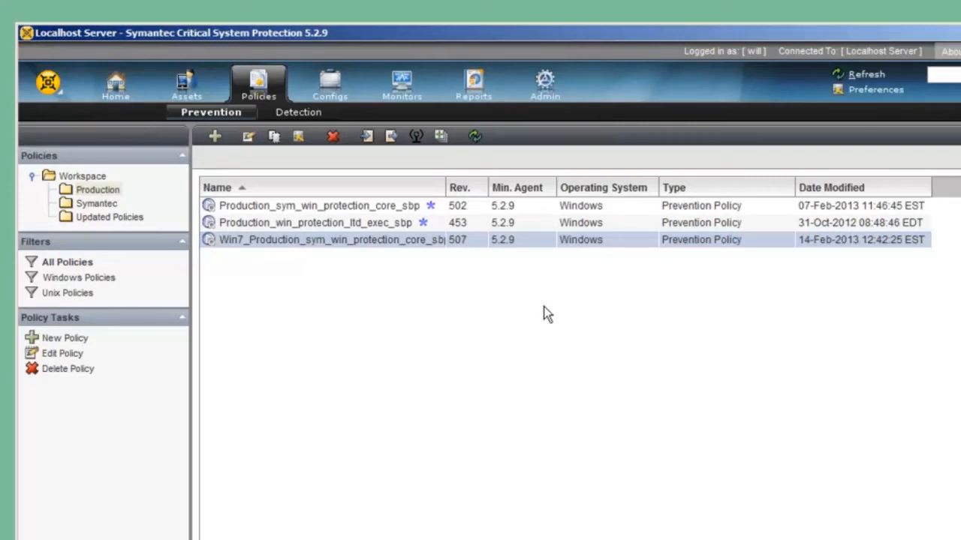
# In Symantec Critical System Protection, edit the Win7_Production_sym_win_protection_core_sbp policy and open its Interactive Program Options.
pyautogui.rightClick(283, 250)
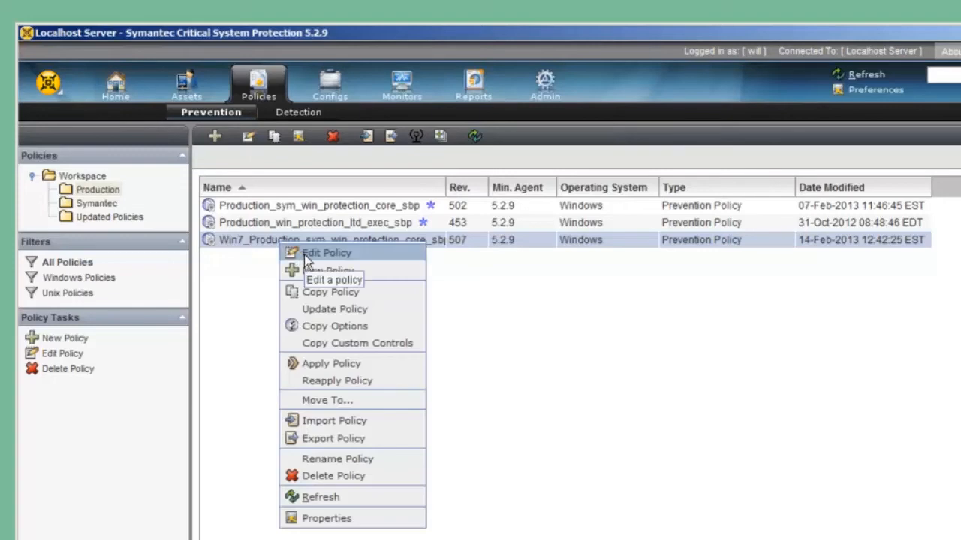
pyautogui.click(304, 254)
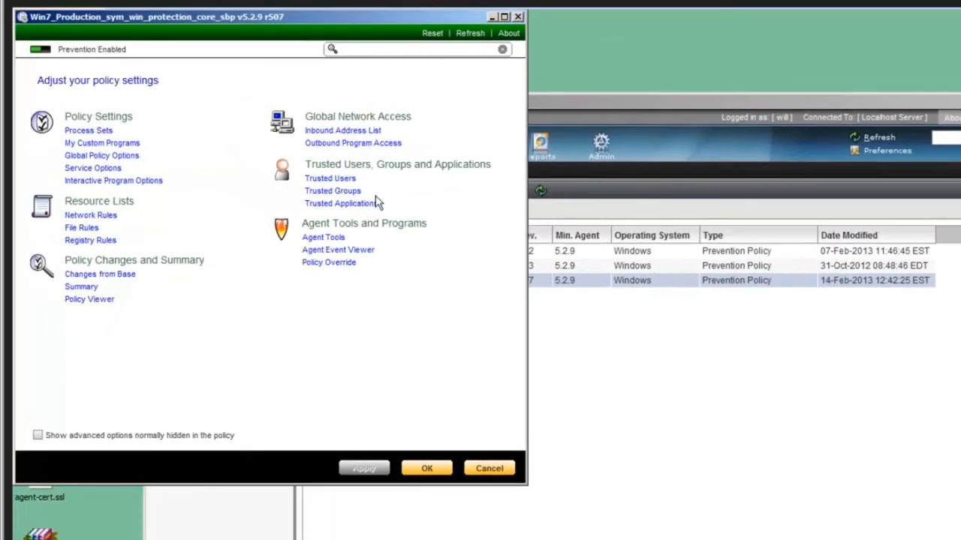
pyautogui.moveTo(331, 16); pyautogui.dragTo(544, 102)
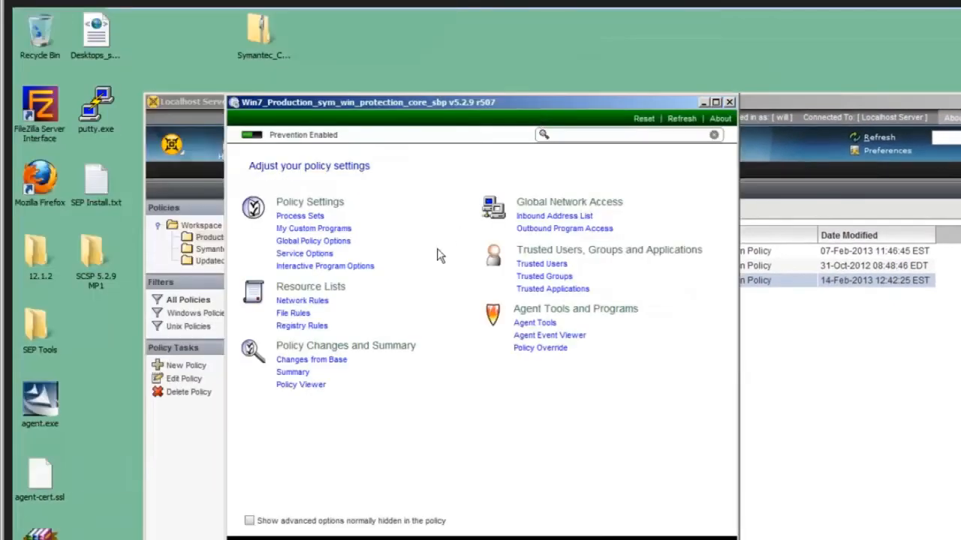
pyautogui.click(326, 267)
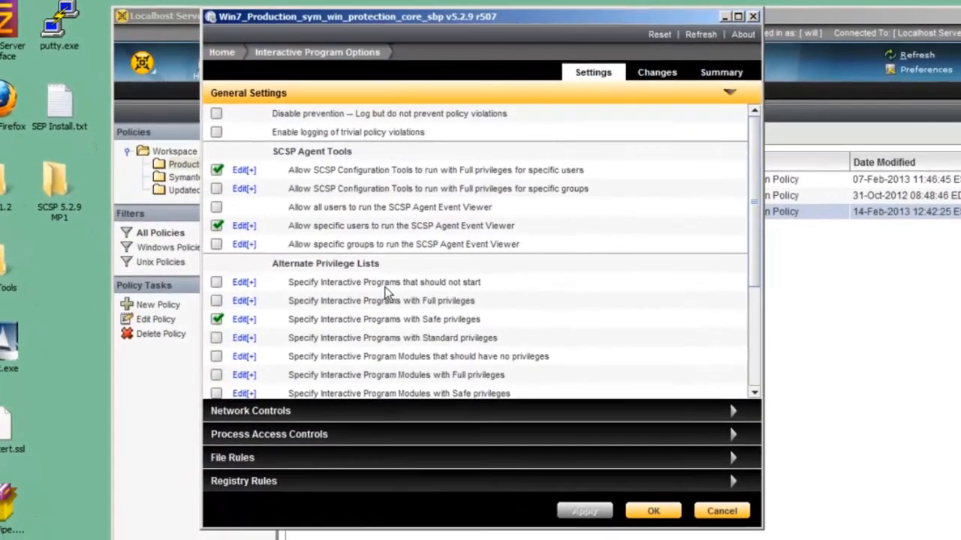
# Enable the "Specify Interactive Programs that should not start" option and expand its program list.
pyautogui.moveTo(387, 292)
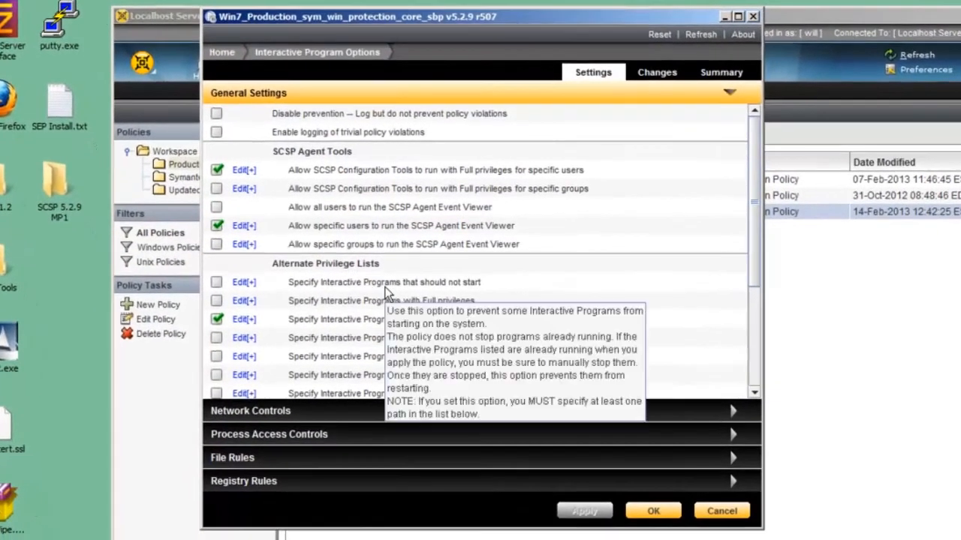
pyautogui.click(216, 283)
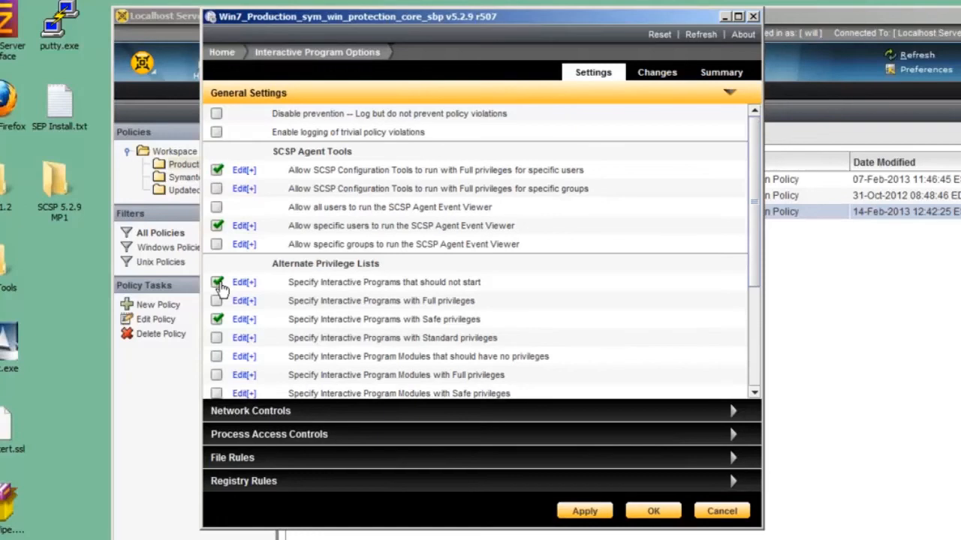
pyautogui.click(244, 284)
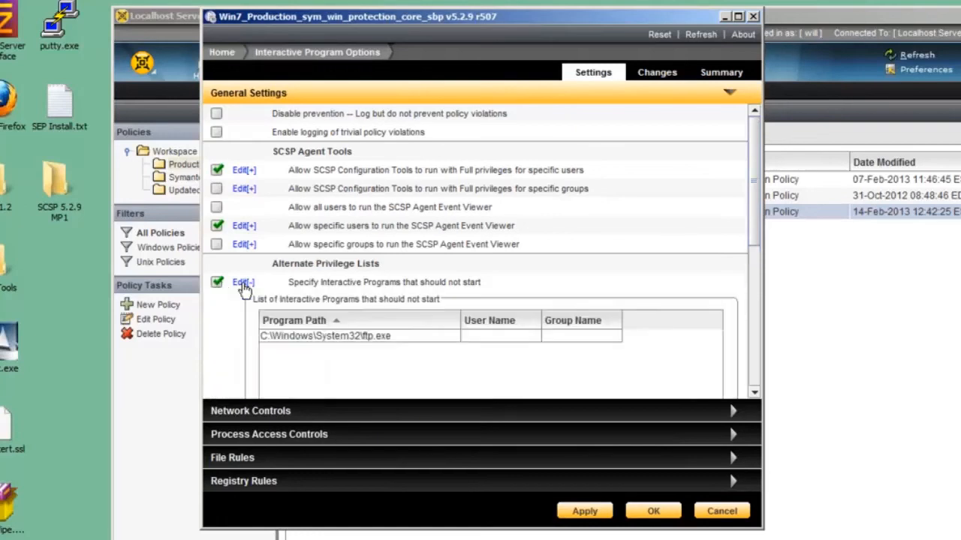
# Submit the policy changes with the revision updated to 508, and close the policy editor.
pyautogui.click(584, 512)
pyautogui.click(352, 344)
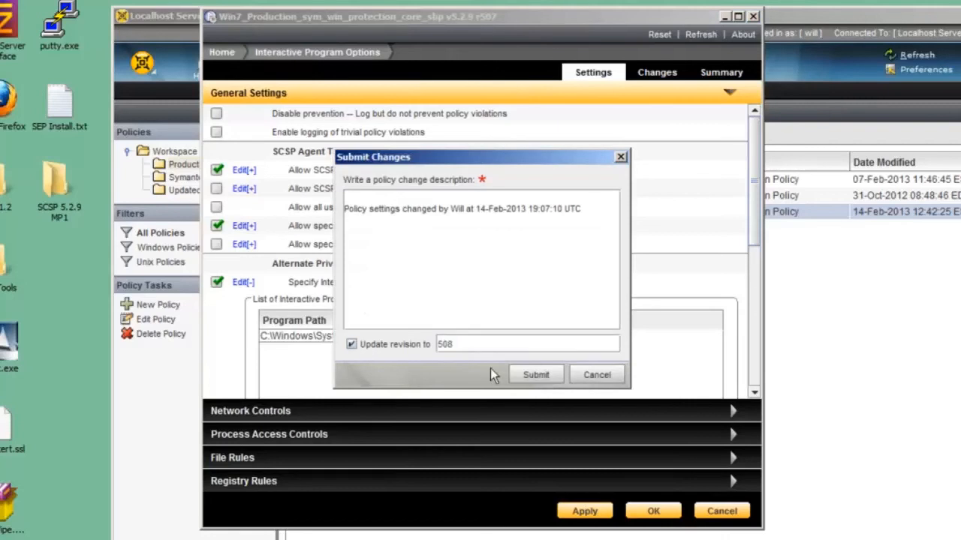
pyautogui.click(536, 375)
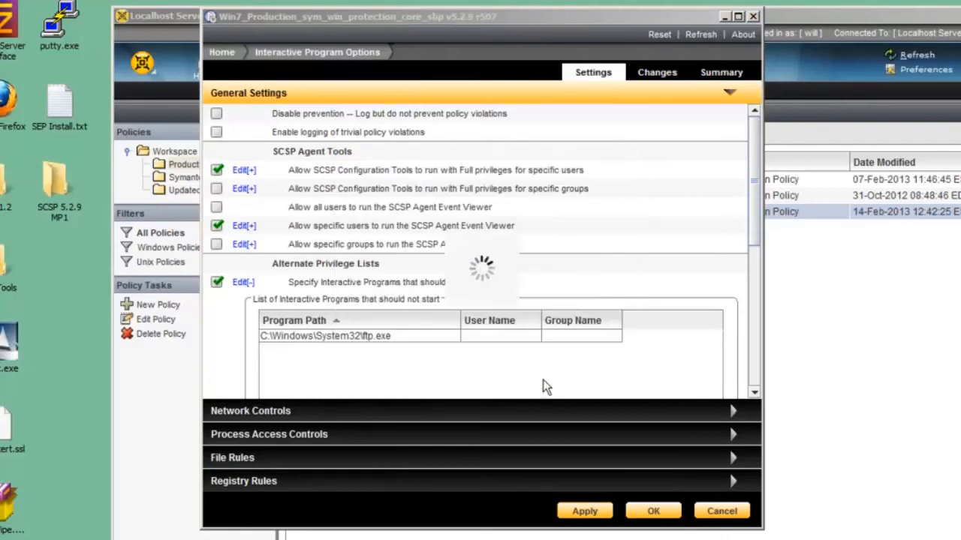
pyautogui.click(675, 515)
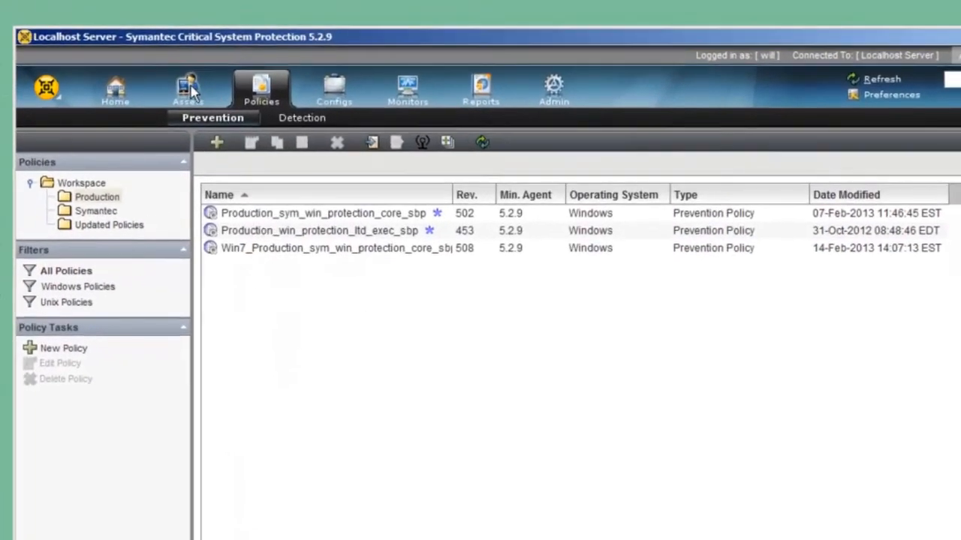
# Start applying a policy to the win7 asset and select Win7_Production_sym_win_protection_core_sbp revision 508 from the Production folder.
pyautogui.click(190, 89)
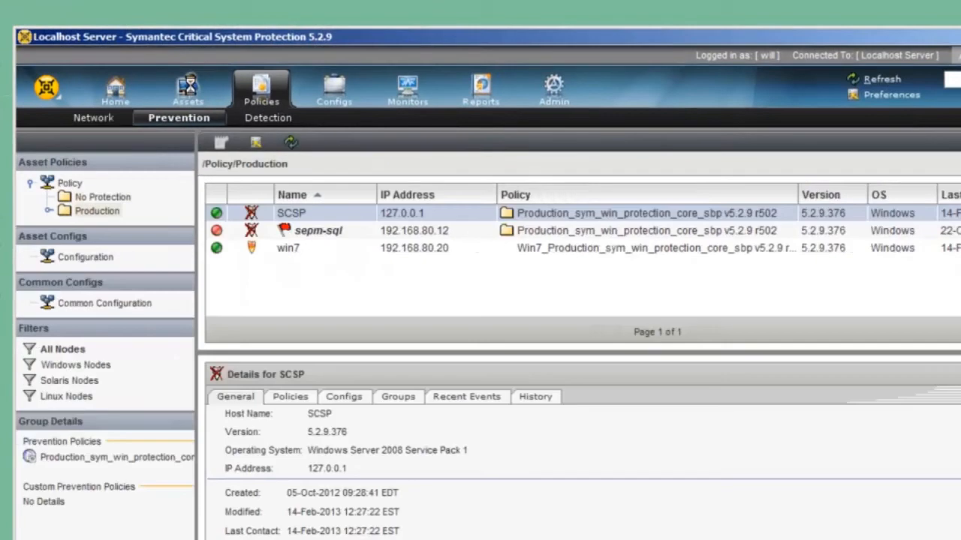
pyautogui.click(295, 250)
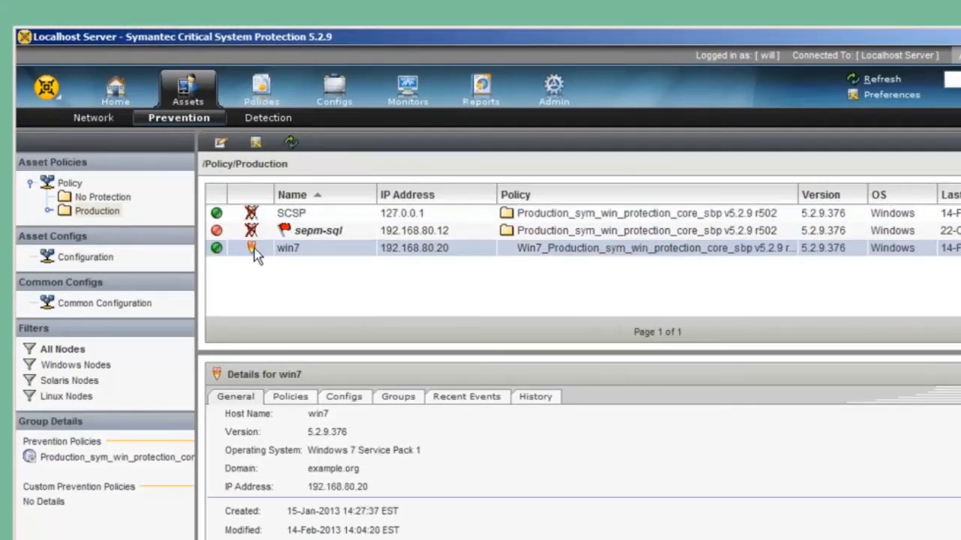
pyautogui.moveTo(255, 255)
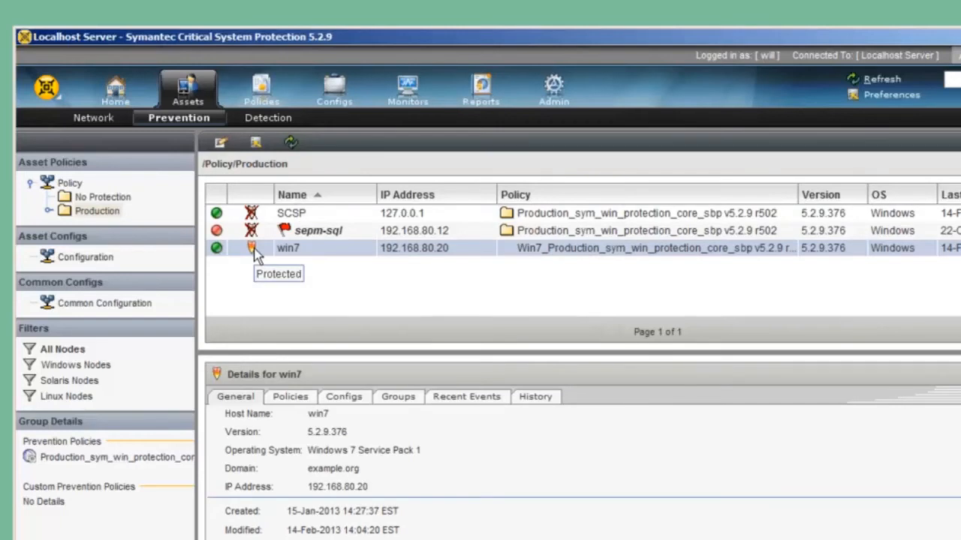
pyautogui.rightClick(289, 257)
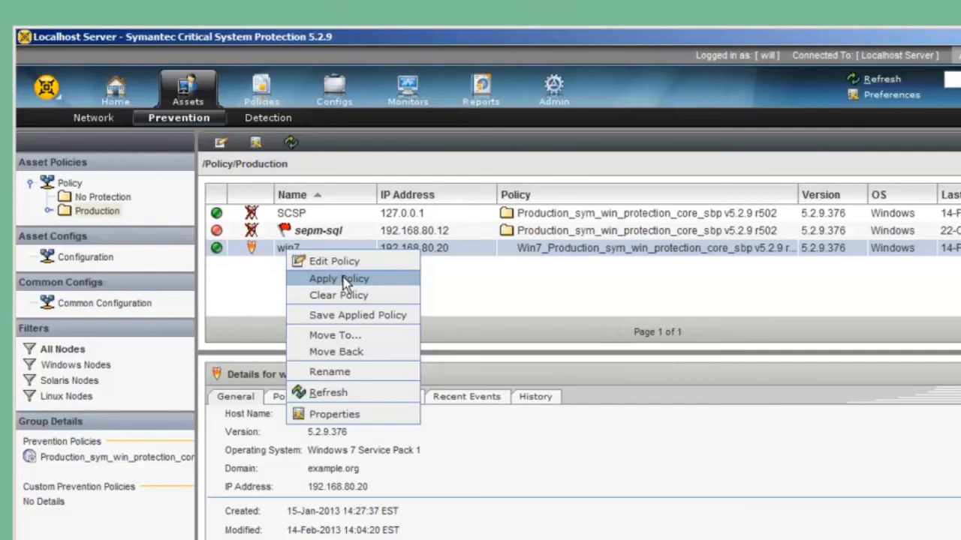
pyautogui.click(343, 280)
pyautogui.doubleClick(351, 299)
pyautogui.click(309, 269)
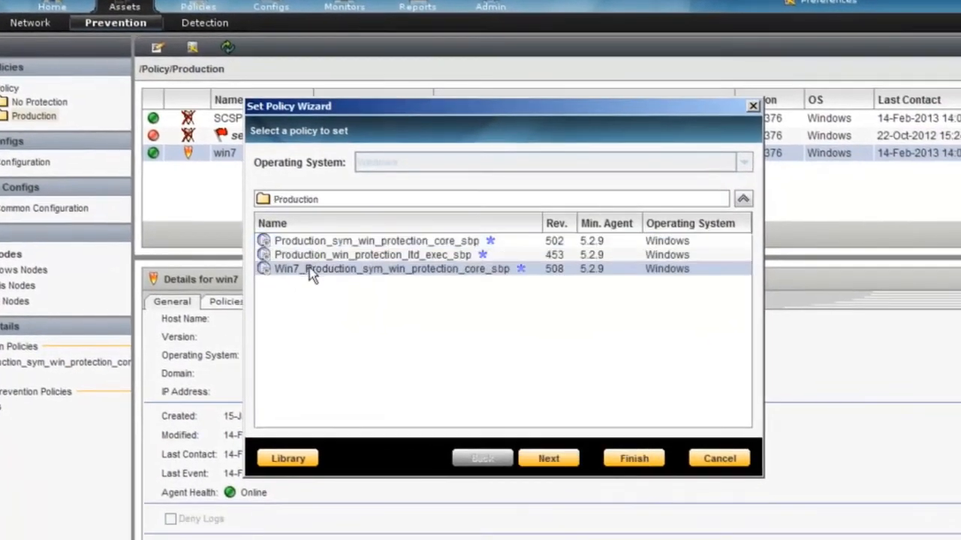
# Complete the policy assignment using the "Take the new option settings" merge choice, and refresh the asset list.
pyautogui.click(547, 461)
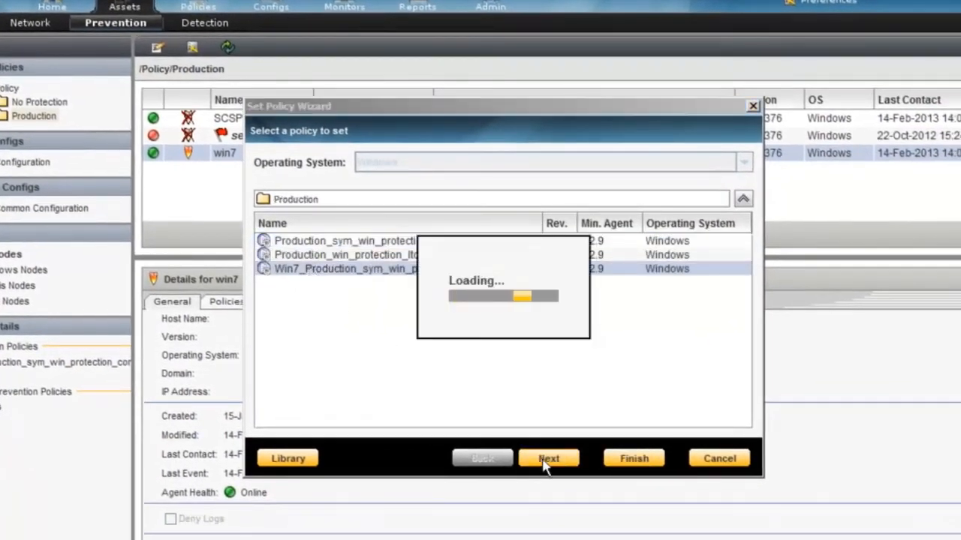
pyautogui.click(304, 227)
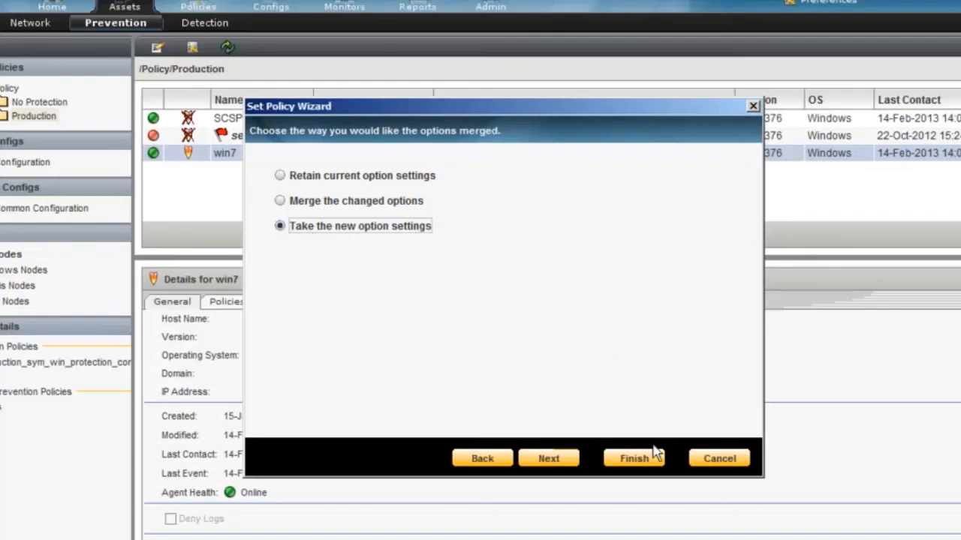
pyautogui.click(575, 462)
pyautogui.click(652, 464)
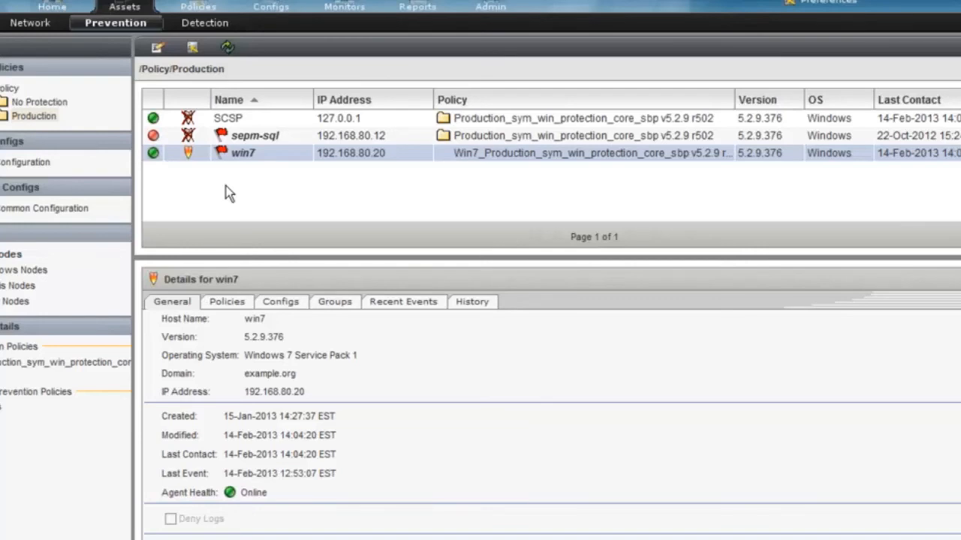
pyautogui.click(228, 49)
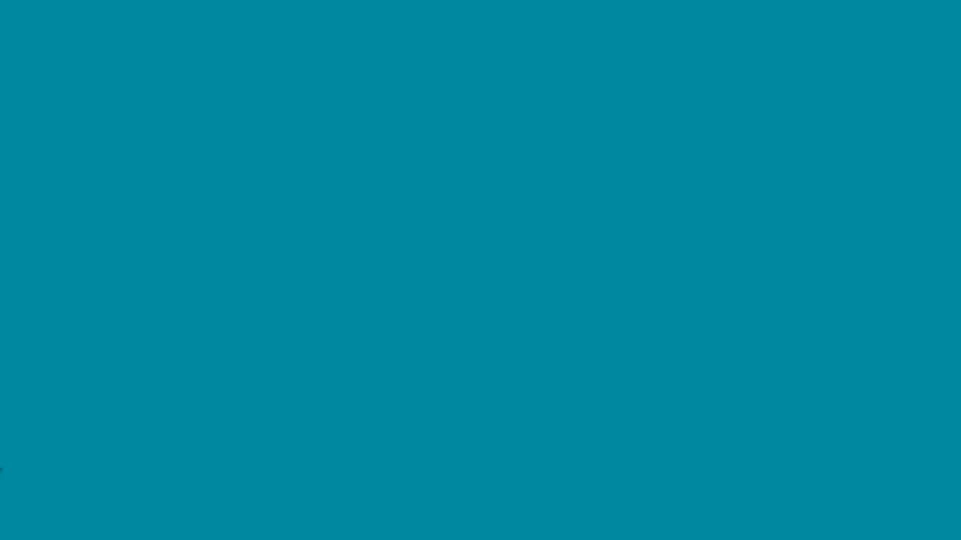
# Try to launch the ftp program from Windows search on the Windows 7 machine, and dismiss the resulting message.
pyautogui.press('super')
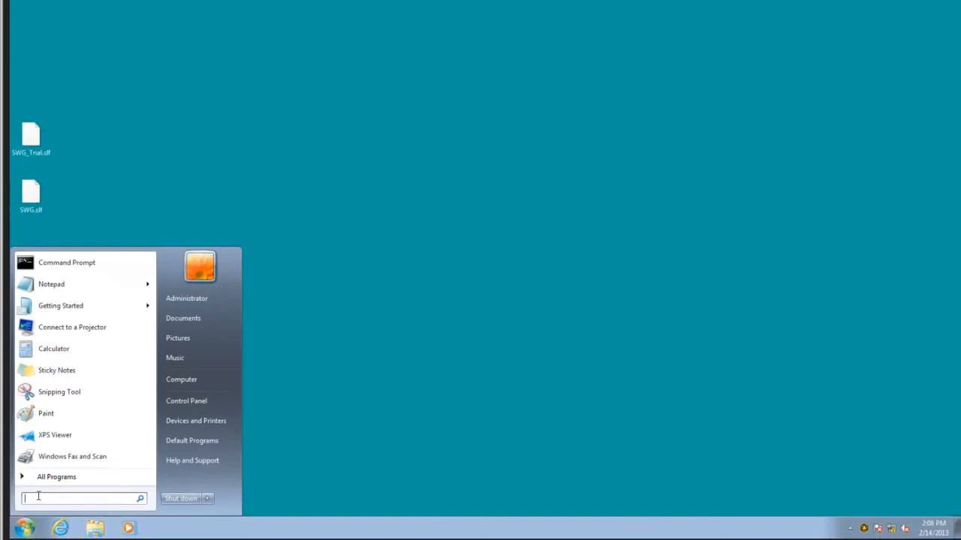
pyautogui.write('ftp')
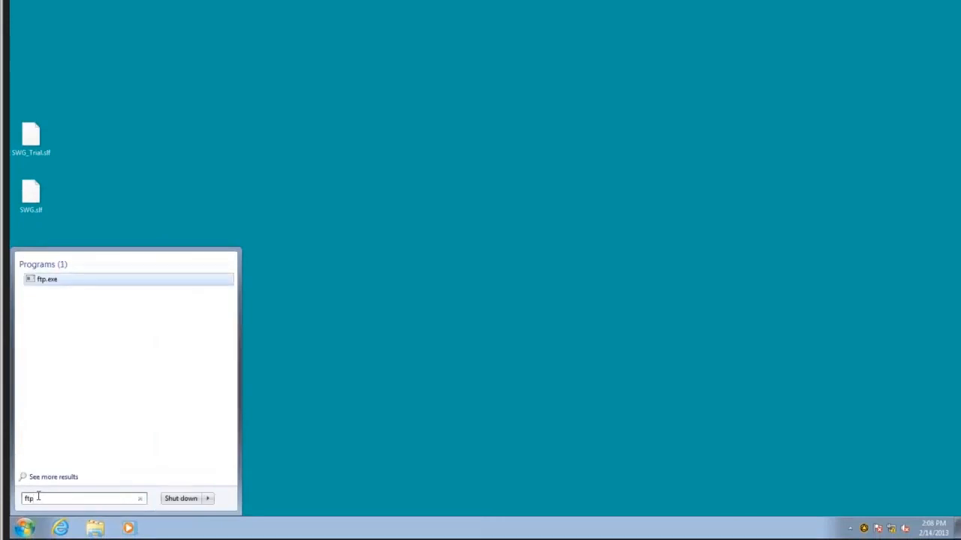
pyautogui.press('Return')
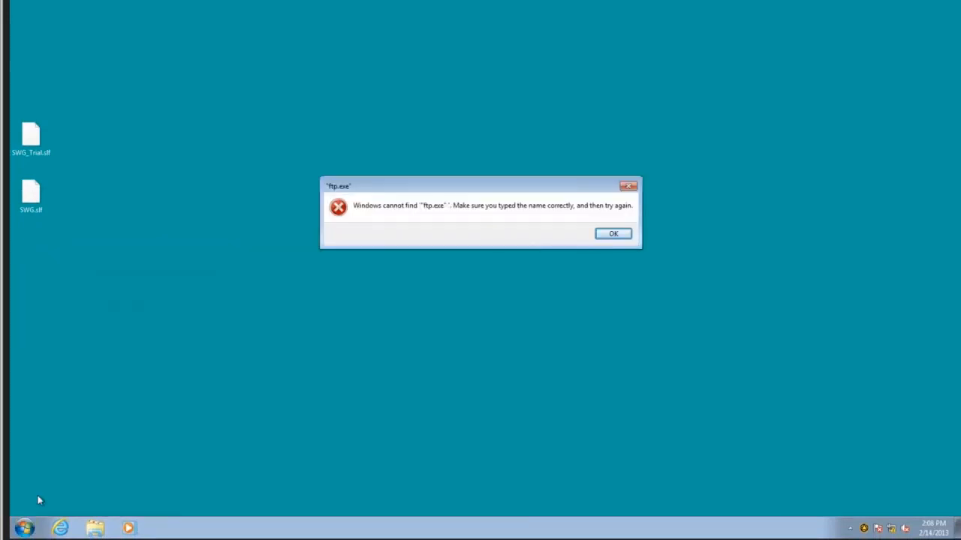
pyautogui.click(619, 234)
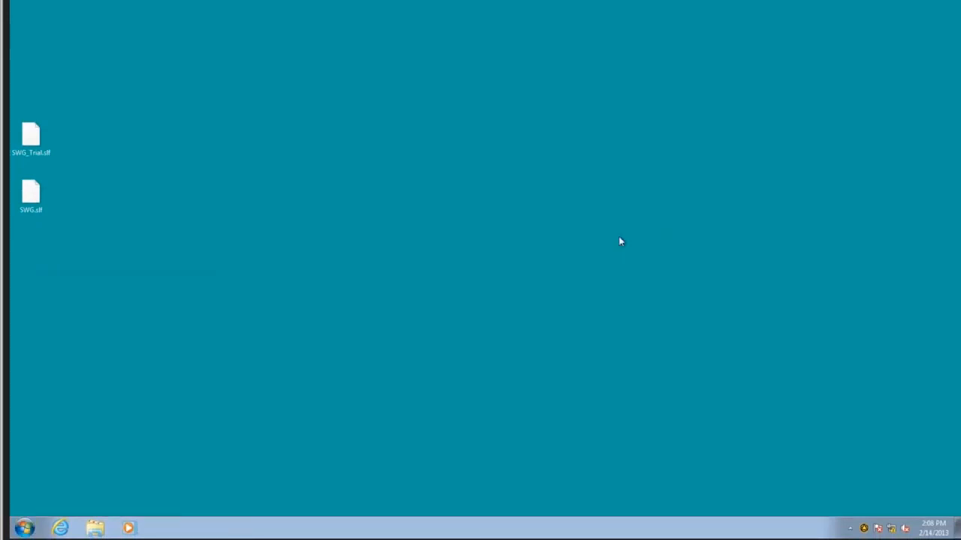
# Open a Command Prompt on the Windows 7 machine and run the ftp and whoami commands.
pyautogui.press('super')
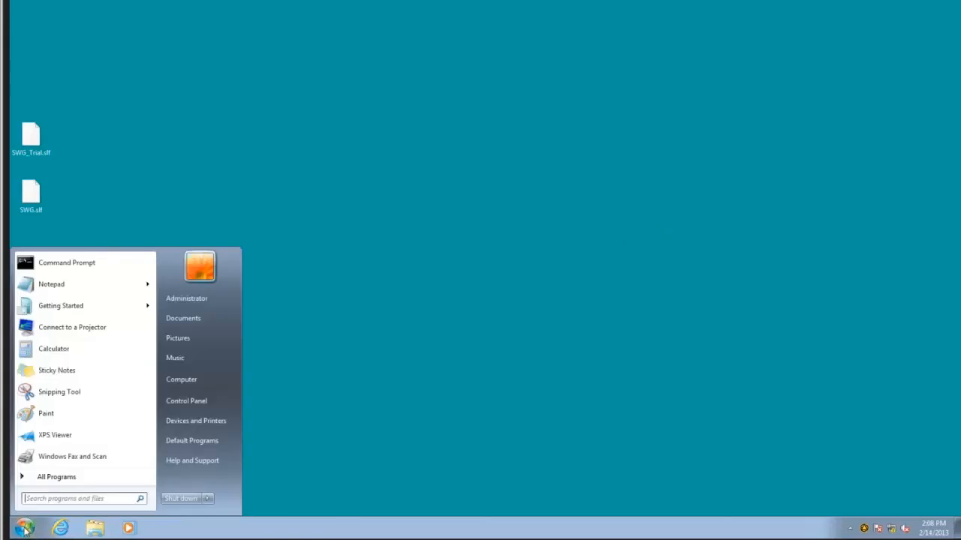
pyautogui.click(67, 264)
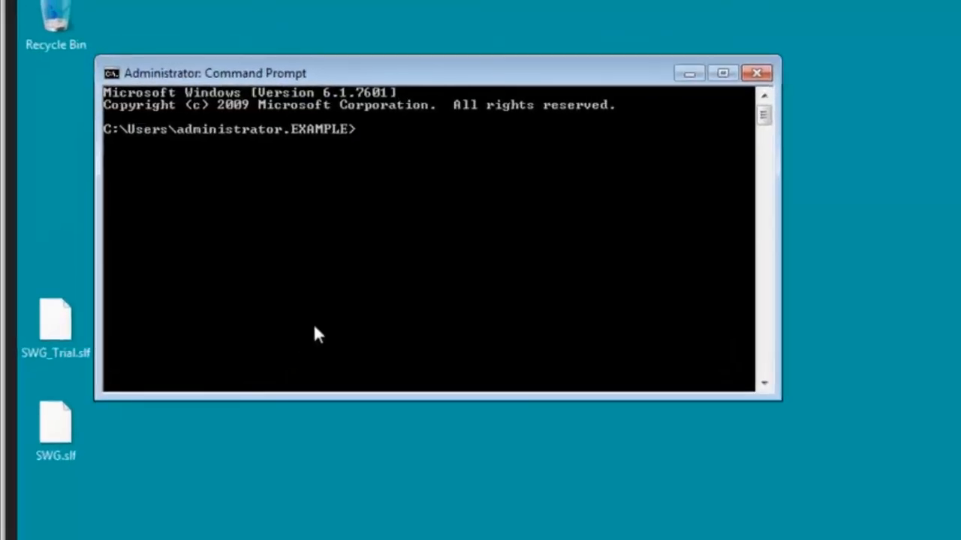
pyautogui.write('ftp')
pyautogui.press('Return')
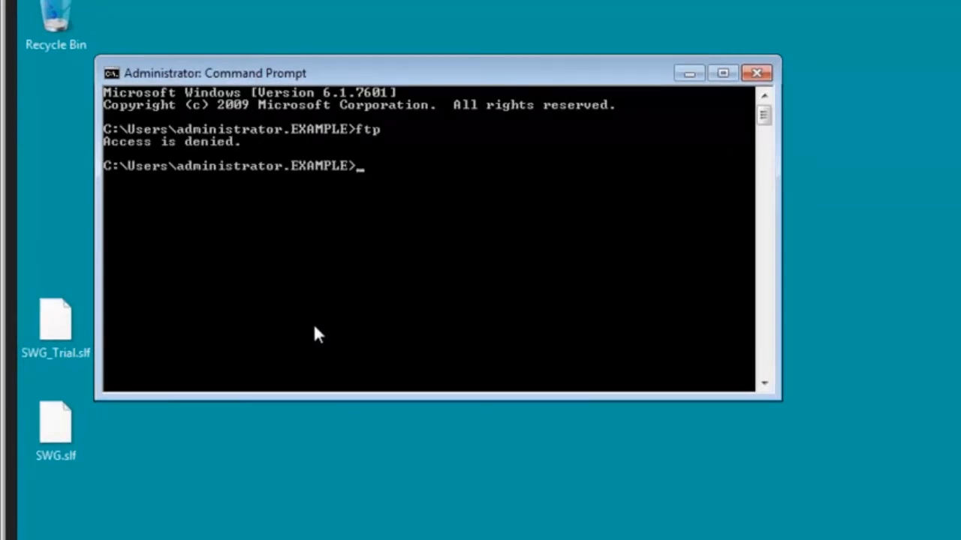
pyautogui.write('whoami')
pyautogui.press('Return')
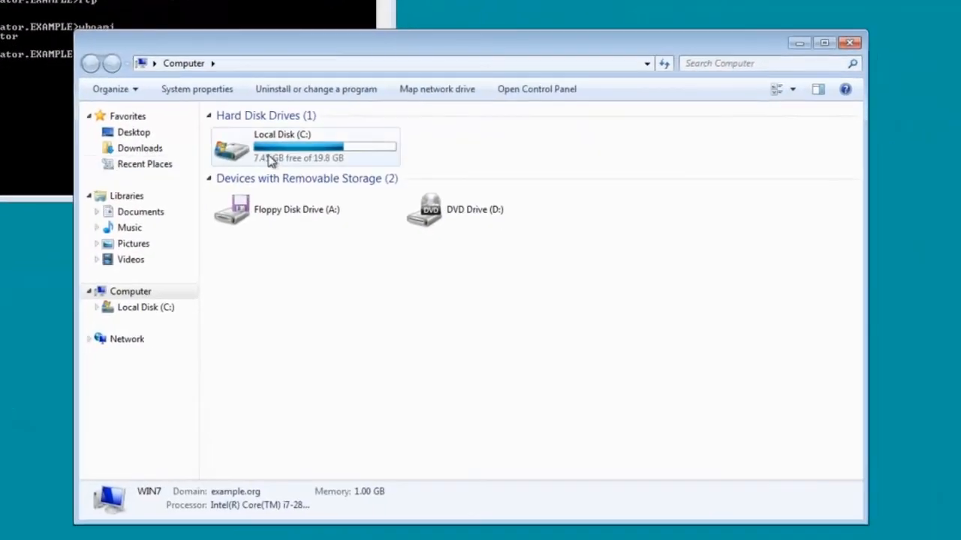
# Browse Local Disk (C:) in Windows Explorer and open the BogusApplication folder.
pyautogui.doubleClick(359, 191)
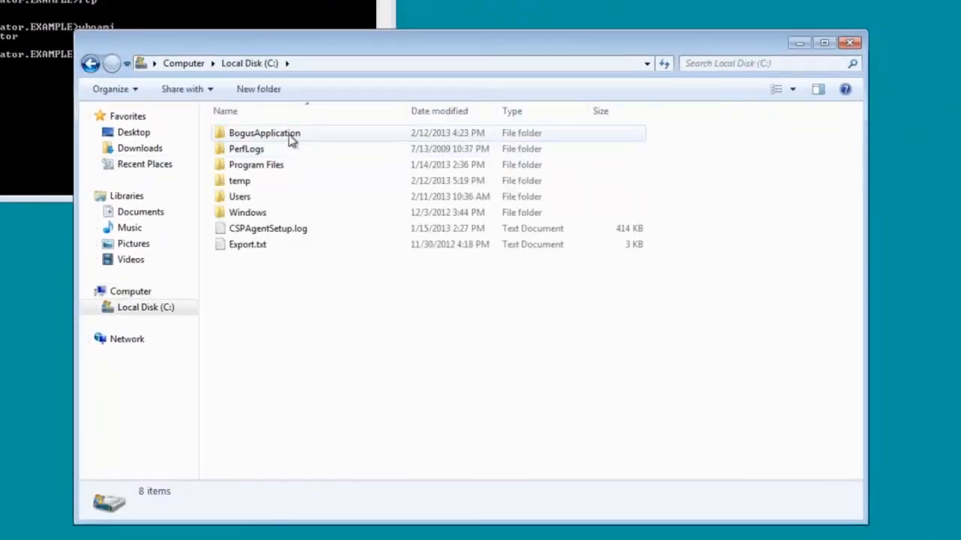
pyautogui.doubleClick(292, 140)
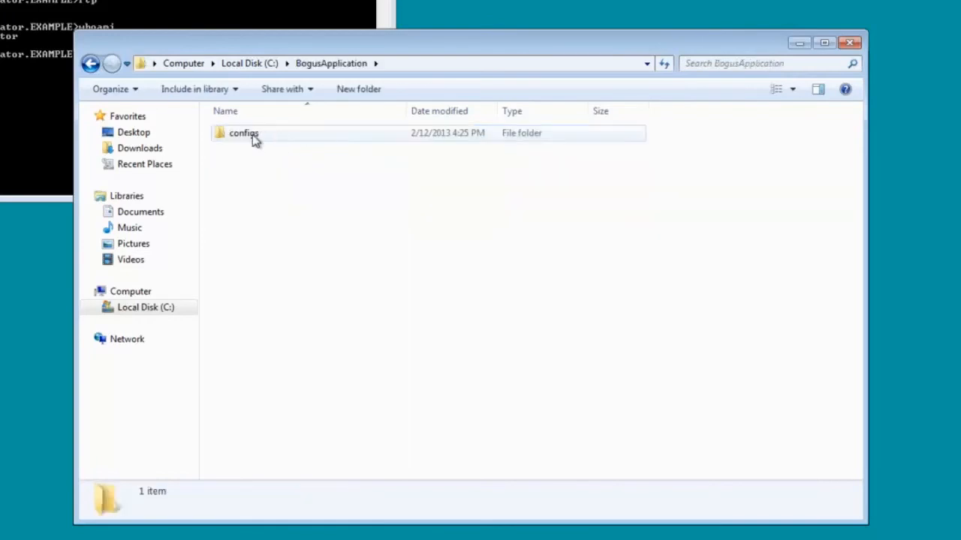
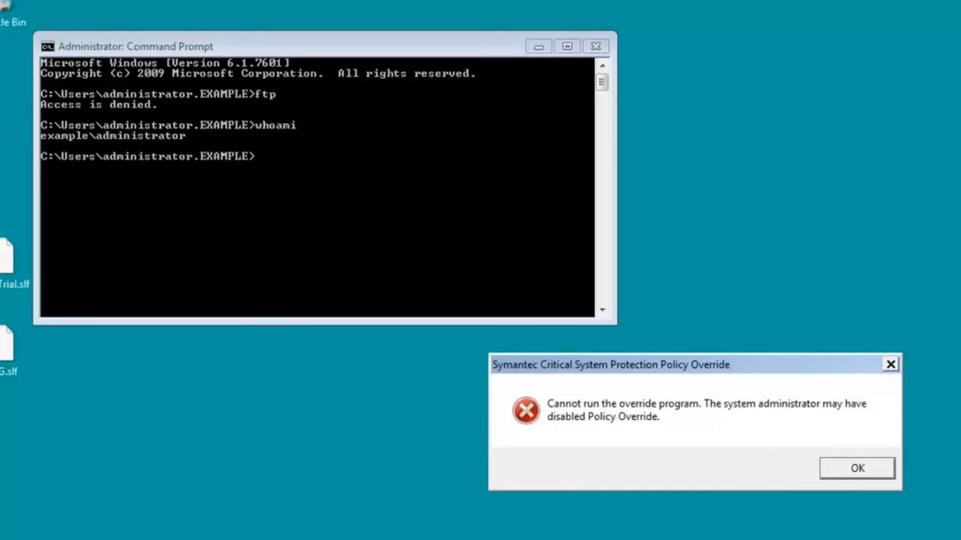
# Dismiss the Symantec Critical System Protection Policy Override message on the Windows 7 machine.
pyautogui.click(850, 478)
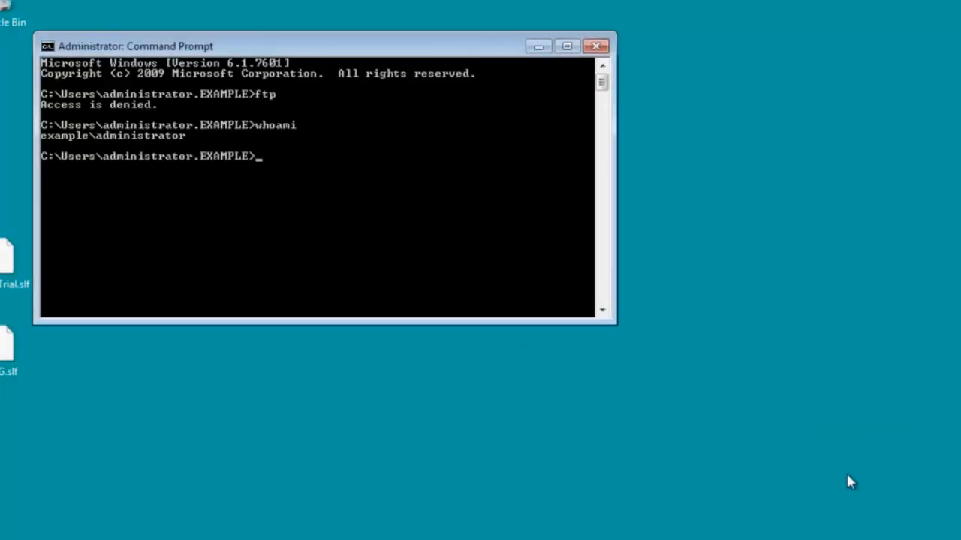
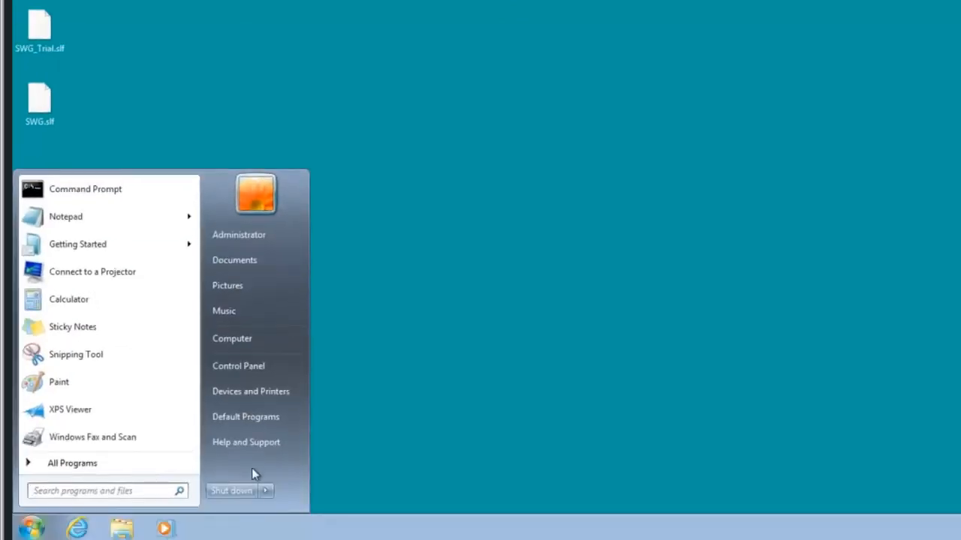
# Log off the Administrator session and log on to the Windows 7 machine with the local standard user account.
pyautogui.click(263, 492)
pyautogui.click(316, 438)
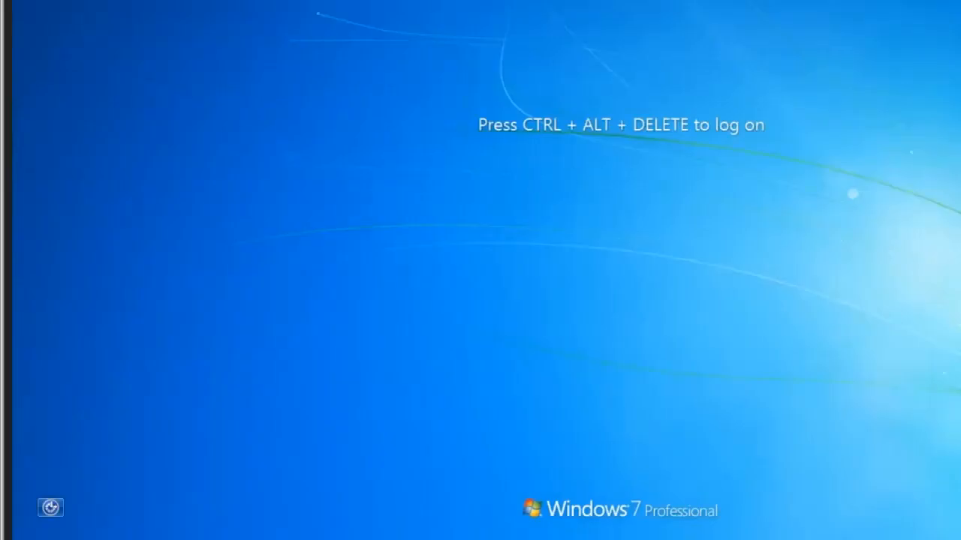
pyautogui.hotkey('ctrl', 'alt', 'Delete')
pyautogui.click(492, 356)
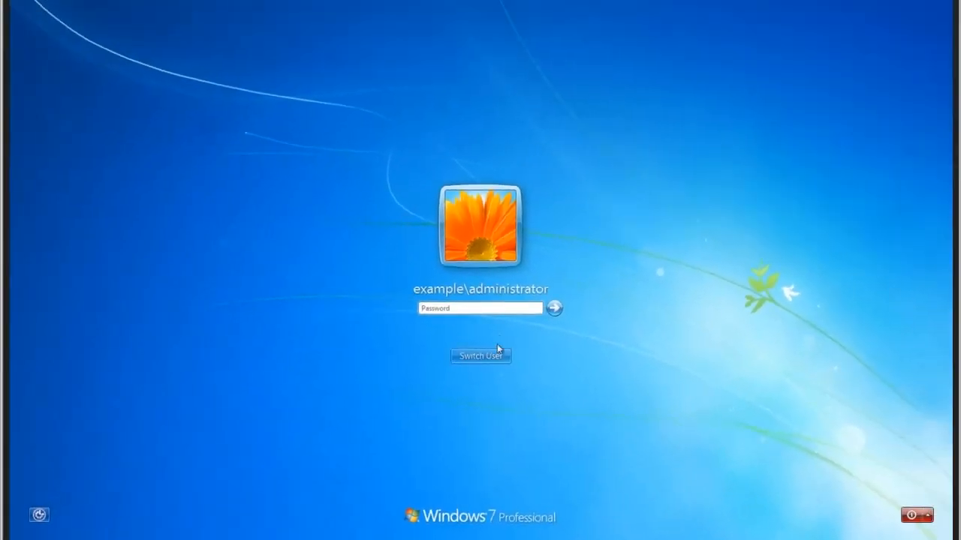
pyautogui.click(530, 282)
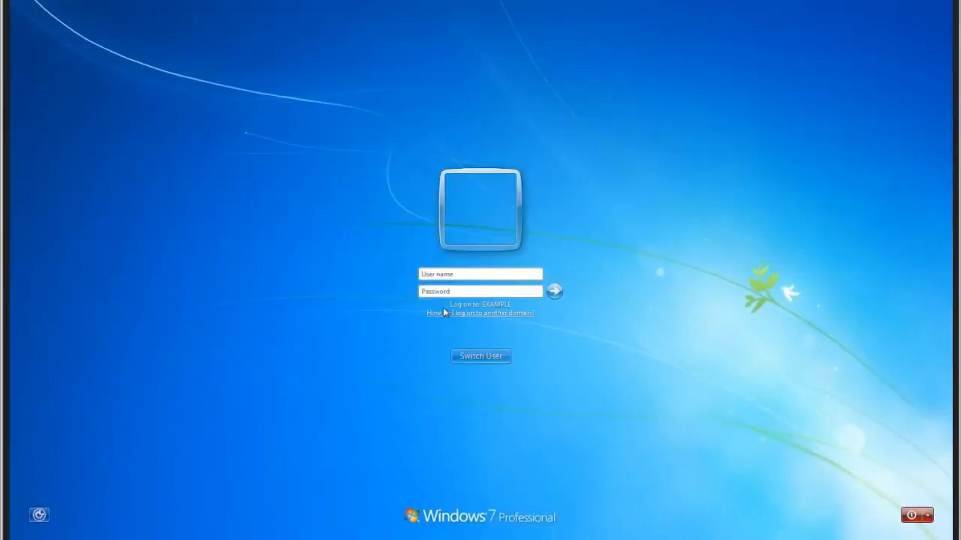
pyautogui.write('win7\\will')
pyautogui.press('Tab')
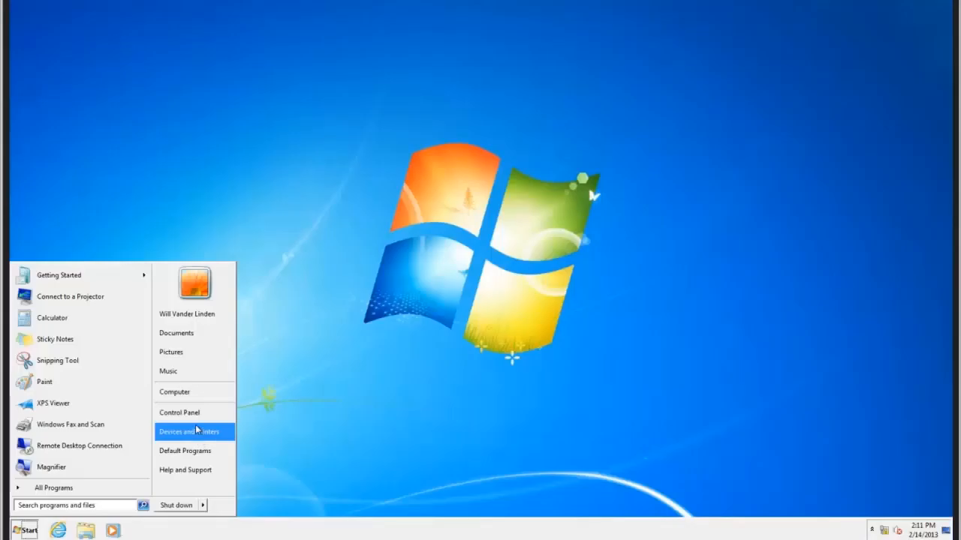
# Check the group membership of the local standard user in the User Accounts settings and close them without changes.
pyautogui.click(187, 411)
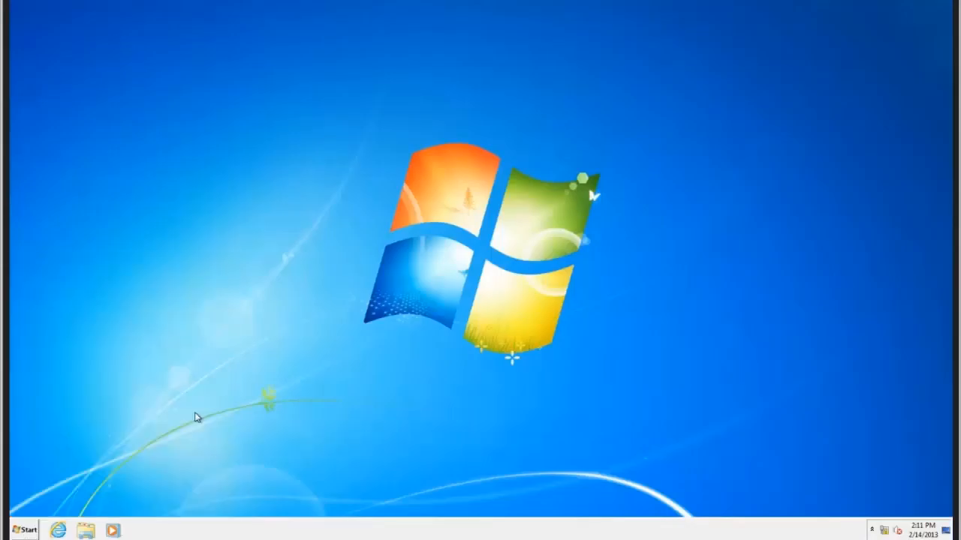
pyautogui.click(547, 143)
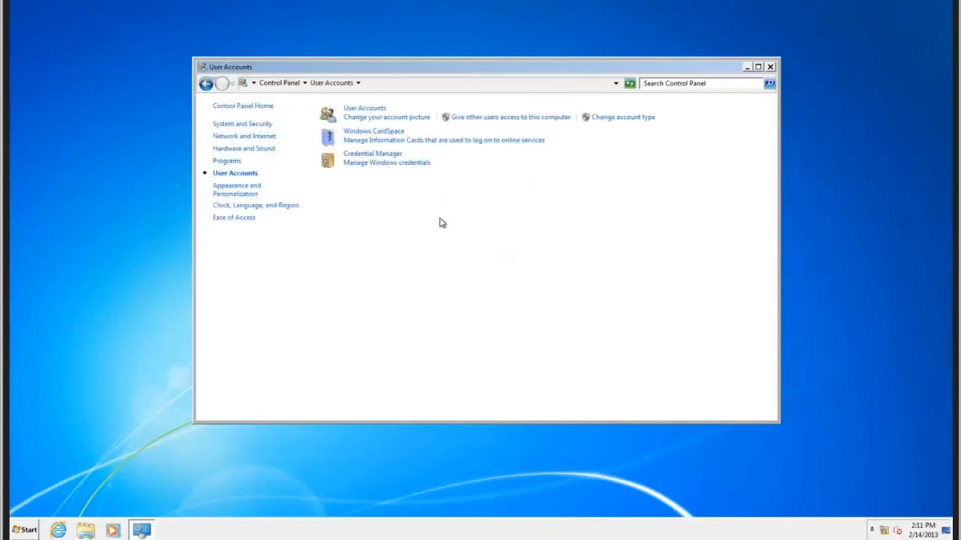
pyautogui.click(388, 117)
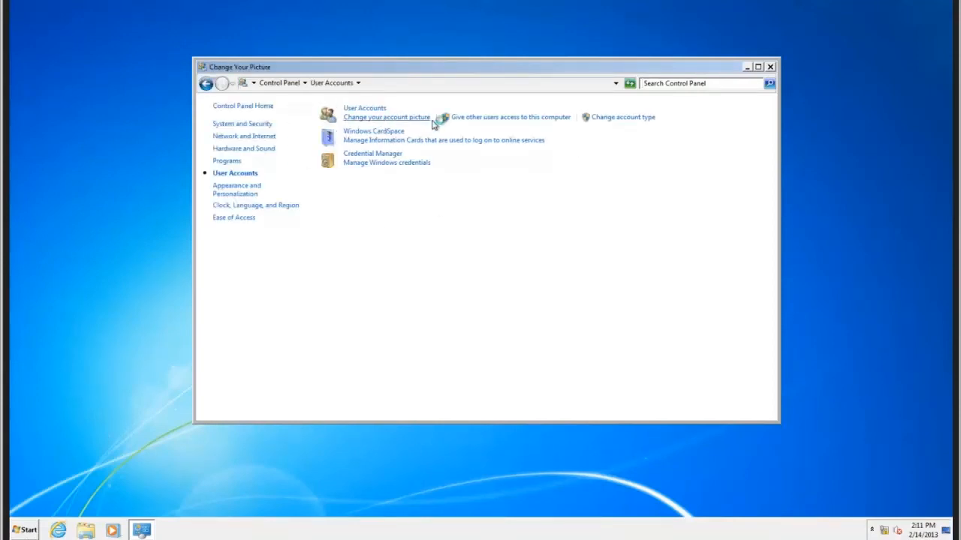
pyautogui.click(206, 84)
pyautogui.click(605, 118)
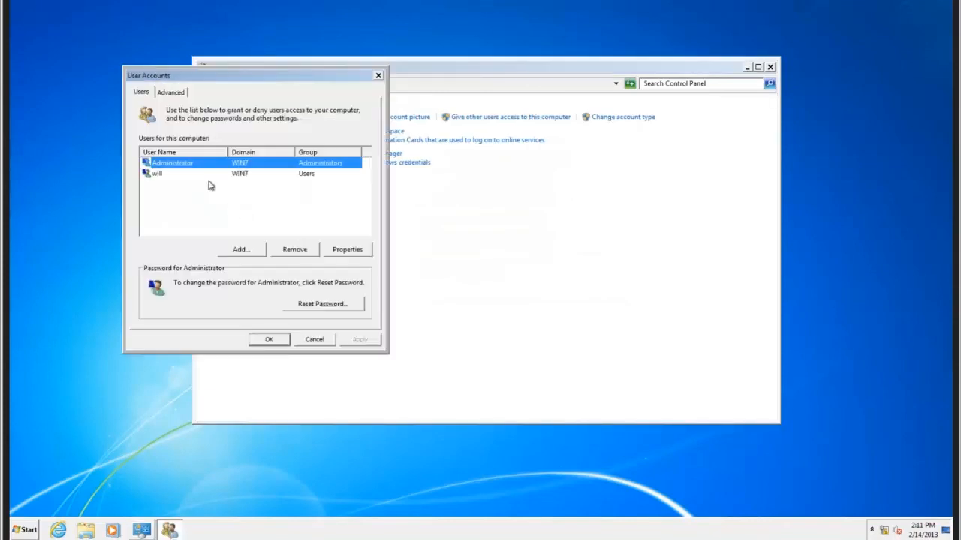
pyautogui.click(156, 175)
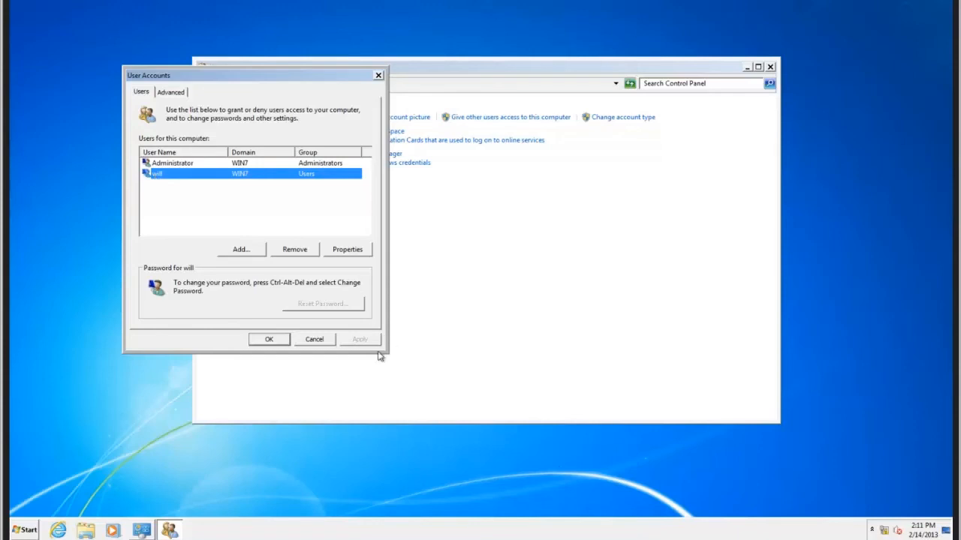
pyautogui.click(314, 340)
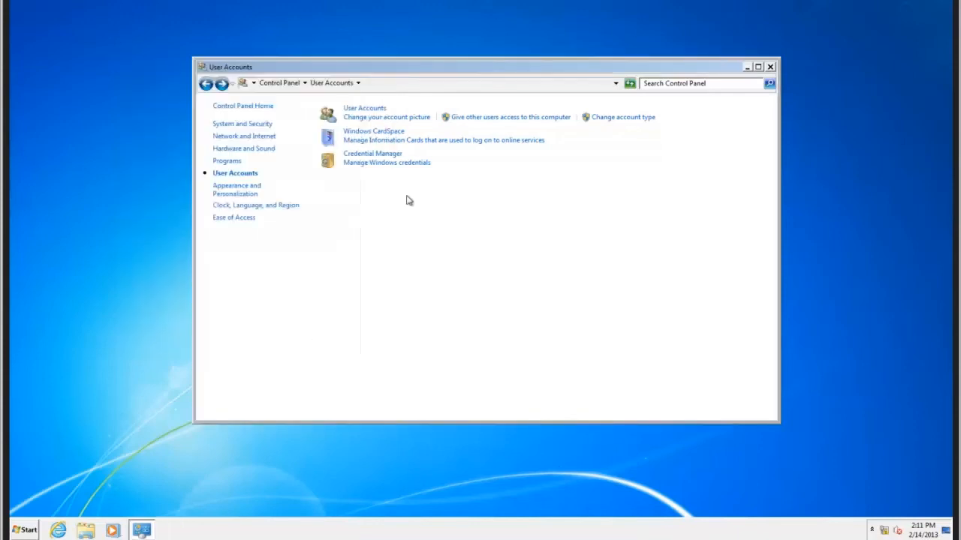
pyautogui.click(770, 67)
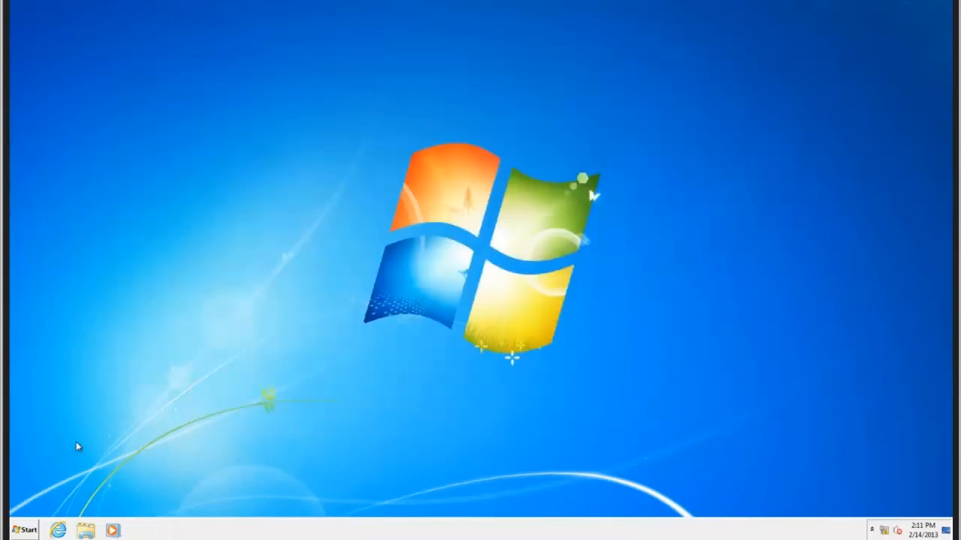
# Try to run ftp as the standard user and dismiss the resulting message.
pyautogui.click(31, 531)
pyautogui.write('ftp')
pyautogui.press('Return')
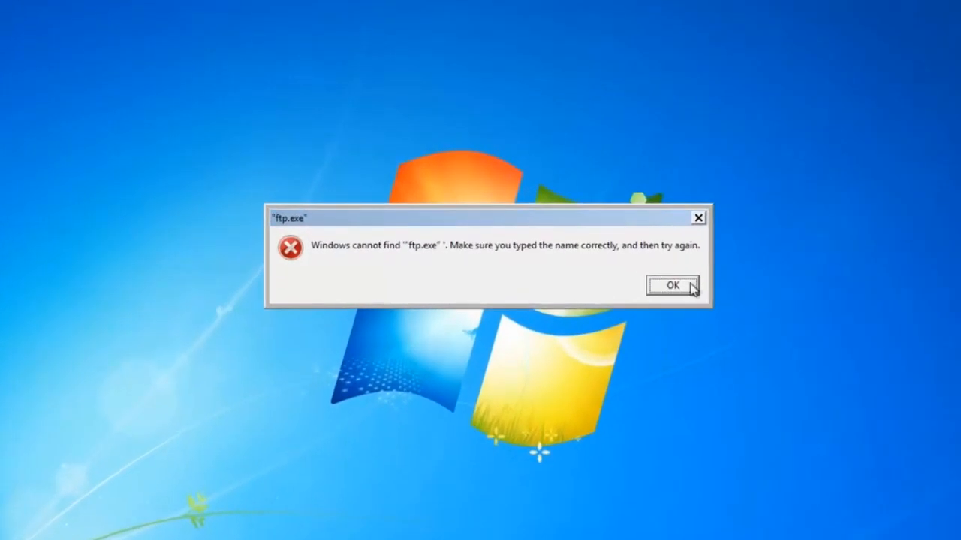
pyautogui.click(684, 280)
# Try to open the C:\BogusApplication\configs folder as the standard user, dismiss the message and close the file window.
pyautogui.press('super+e')
pyautogui.doubleClick(310, 146)
pyautogui.doubleClick(309, 137)
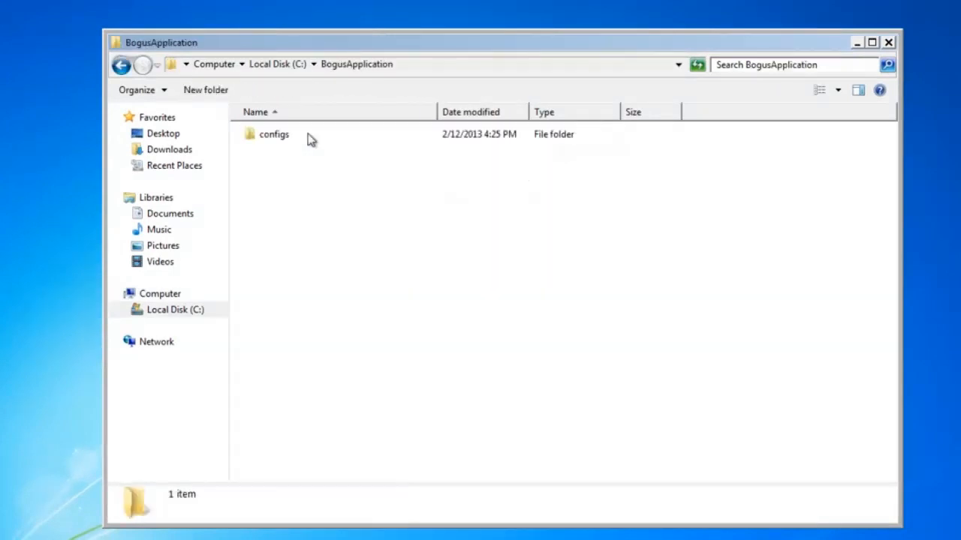
pyautogui.doubleClick(277, 138)
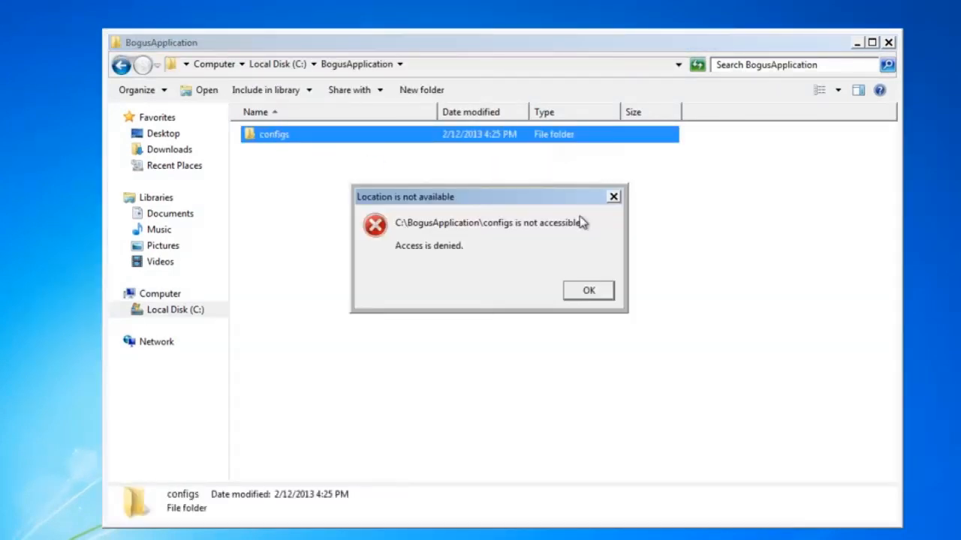
pyautogui.click(589, 292)
pyautogui.click(888, 43)
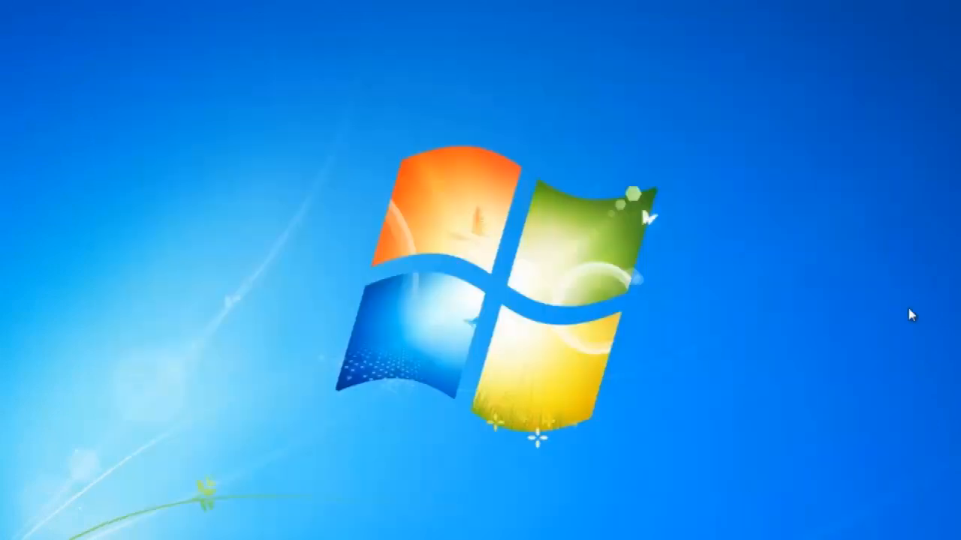
# Launch the Symantec Critical System Protection agent program from the installed programs.
pyautogui.click(34, 527)
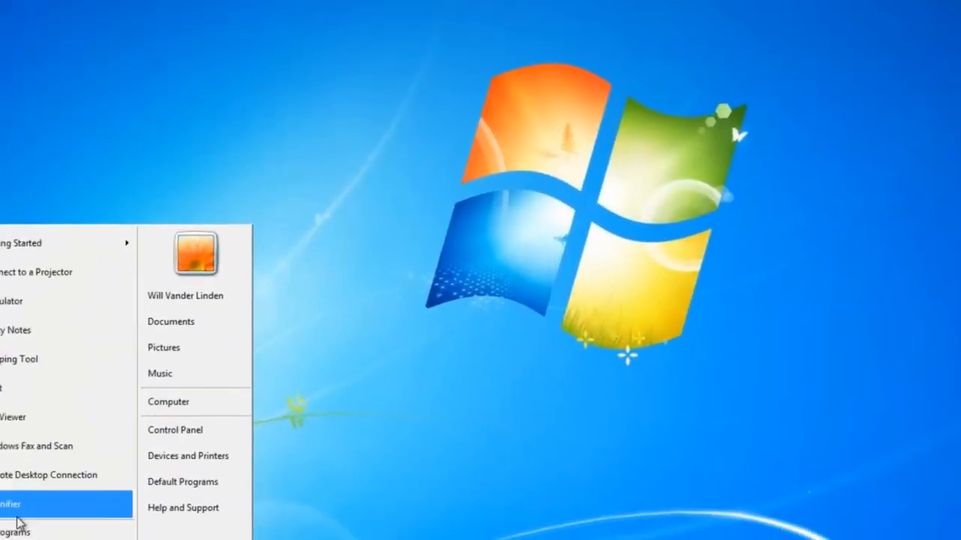
pyautogui.click(97, 471)
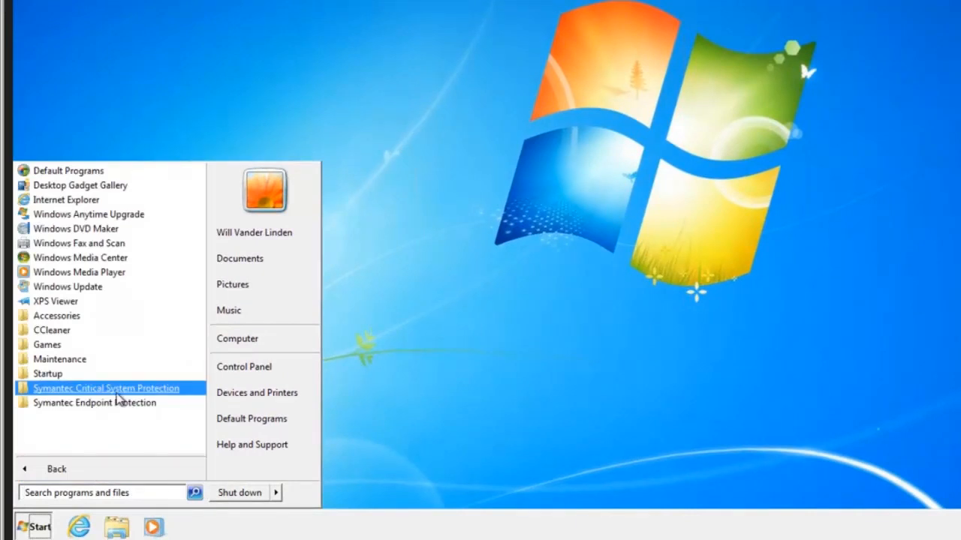
pyautogui.click(118, 392)
pyautogui.click(83, 431)
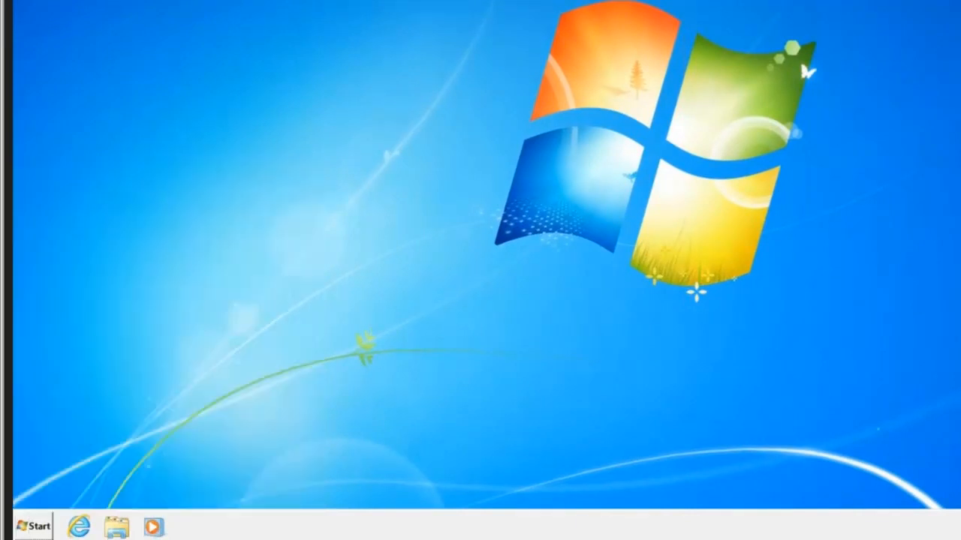
# Open the Policy Override Tool, enter the displayed verification code and override prevention completely with automatic re-enabling after 15 minutes.
pyautogui.click(888, 524)
pyautogui.rightClick(869, 474)
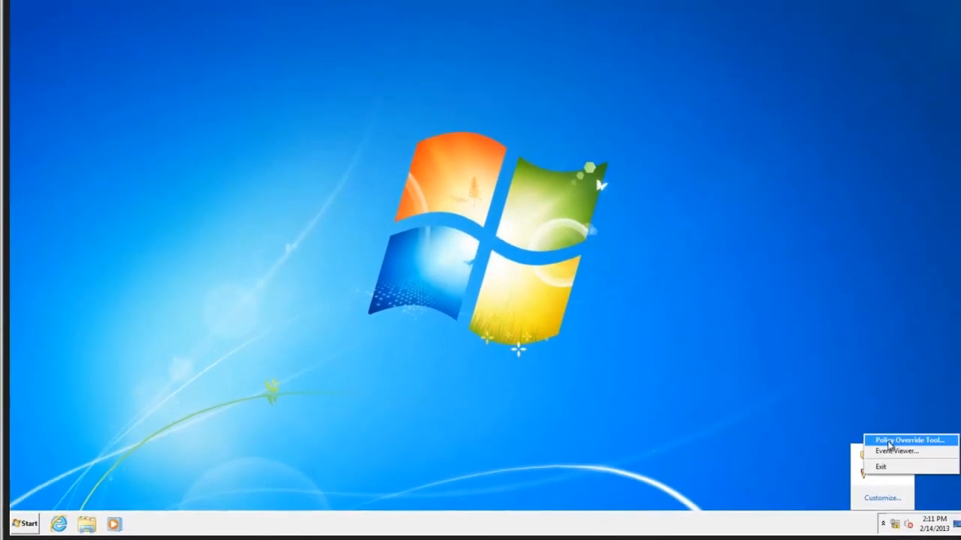
pyautogui.click(890, 444)
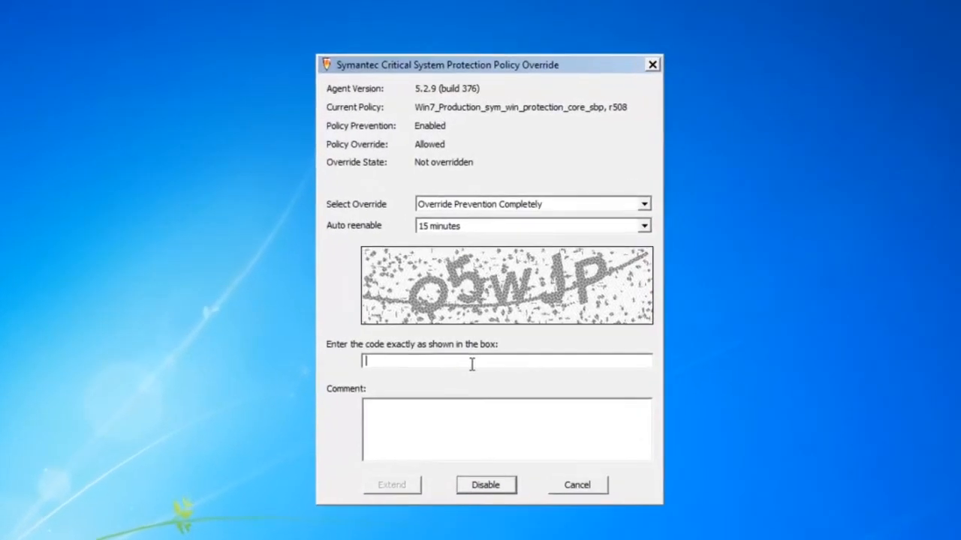
pyautogui.write('o5')
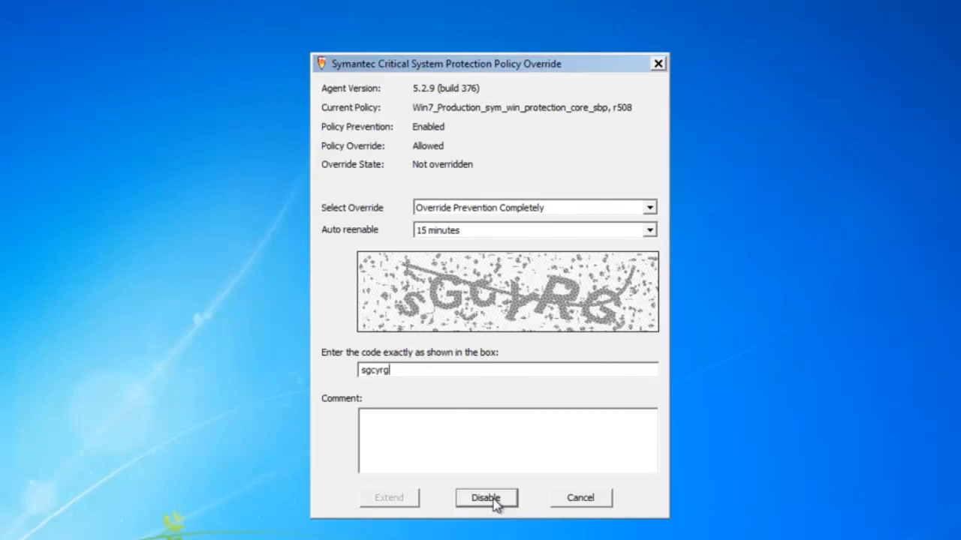
pyautogui.click(494, 502)
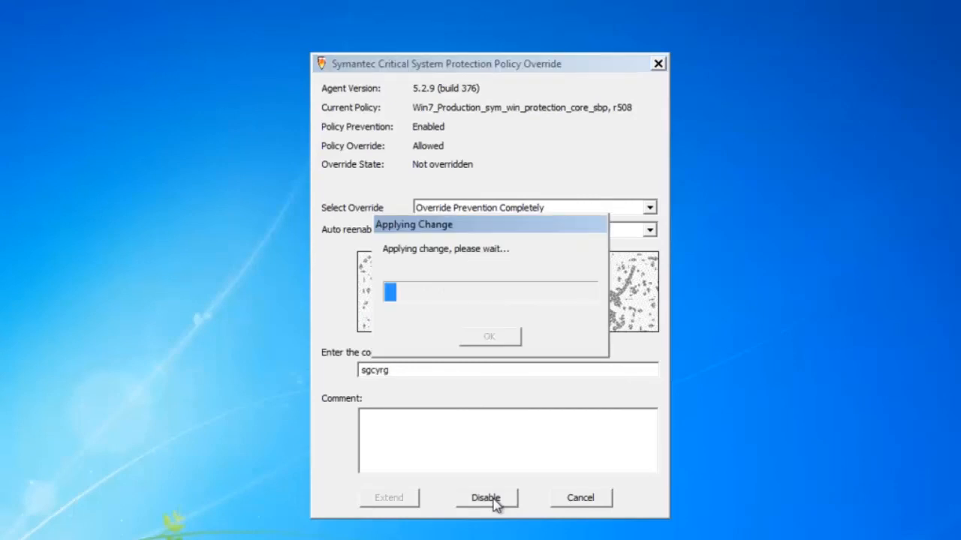
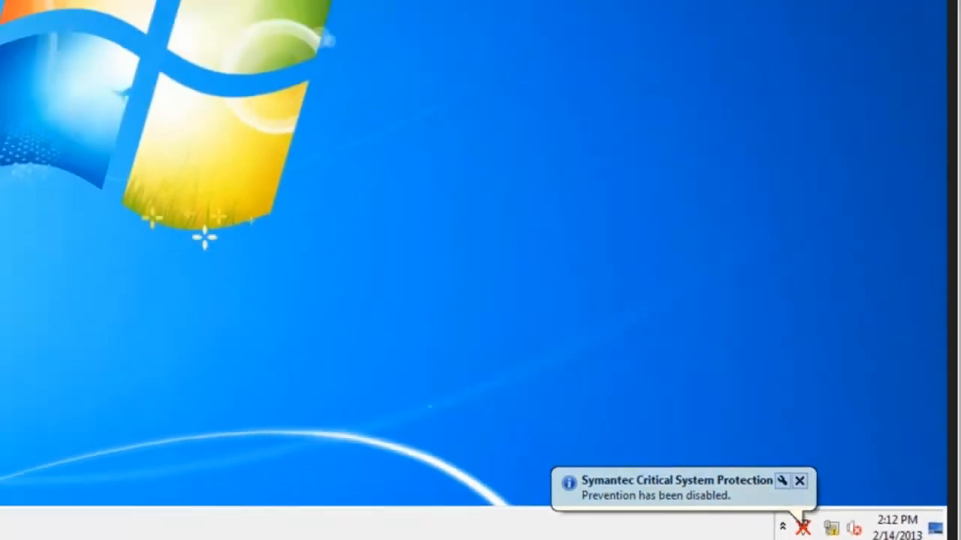
# Run ftp as the standard user while the prevention override is active.
pyautogui.click(1, 531)
pyautogui.write('ftp')
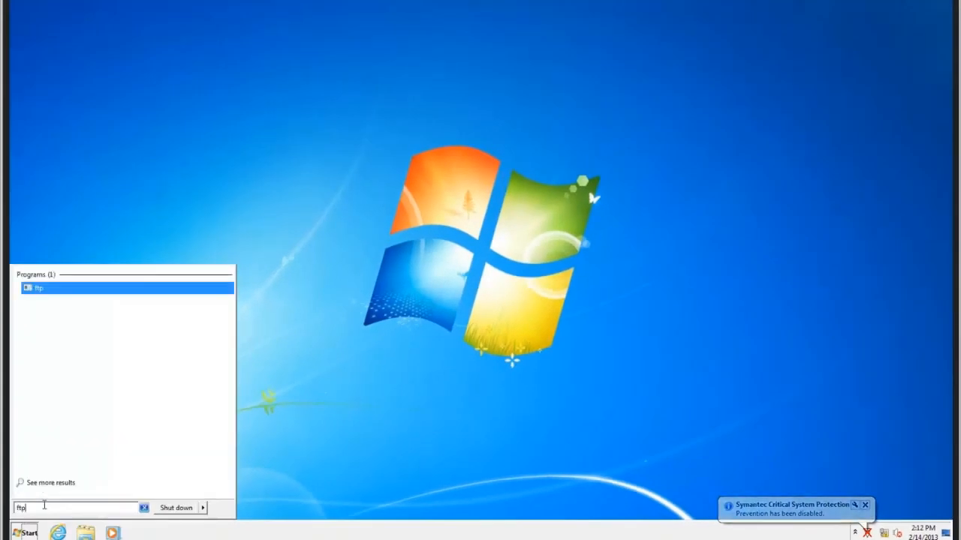
pyautogui.press('Return')
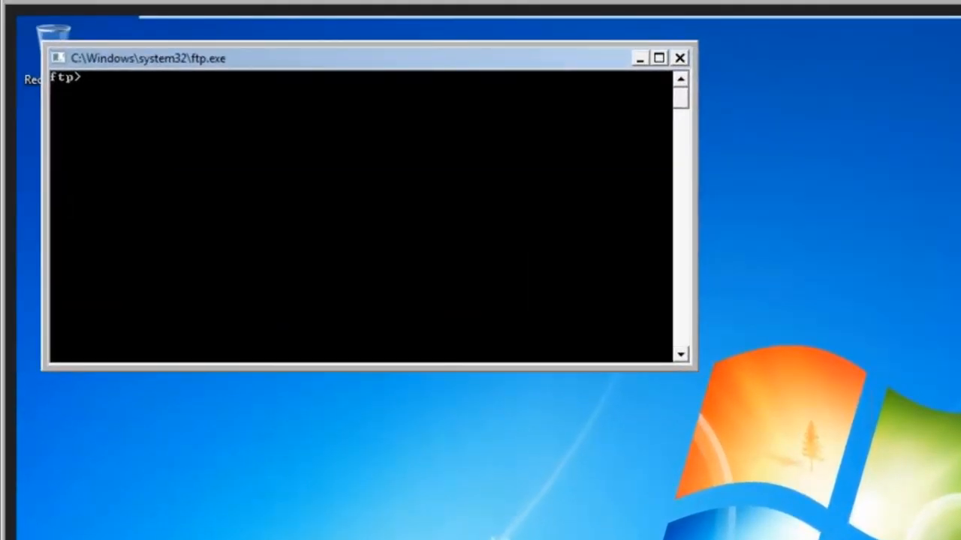
# Open the C:\BogusApplication\configs folder in a new file window as the standard user.
pyautogui.press('super+e')
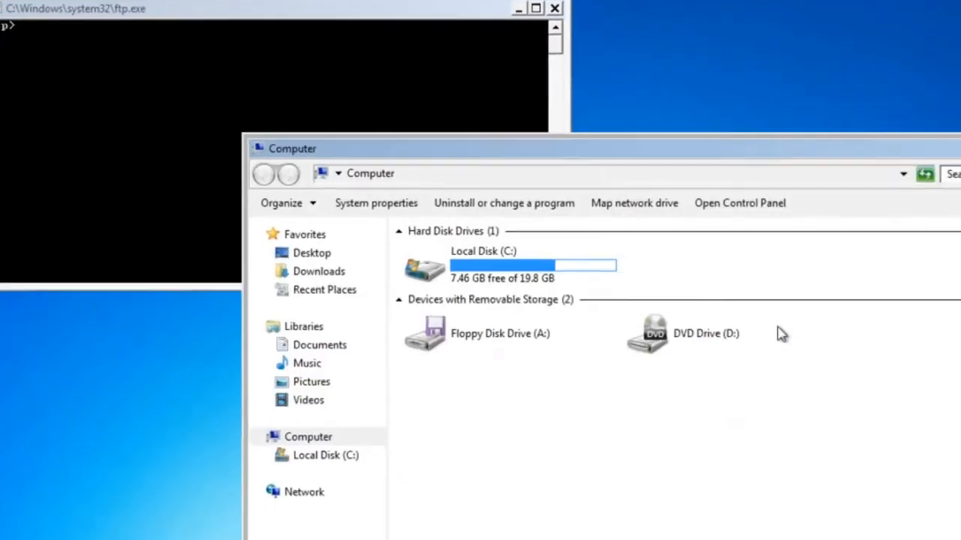
pyautogui.doubleClick(304, 146)
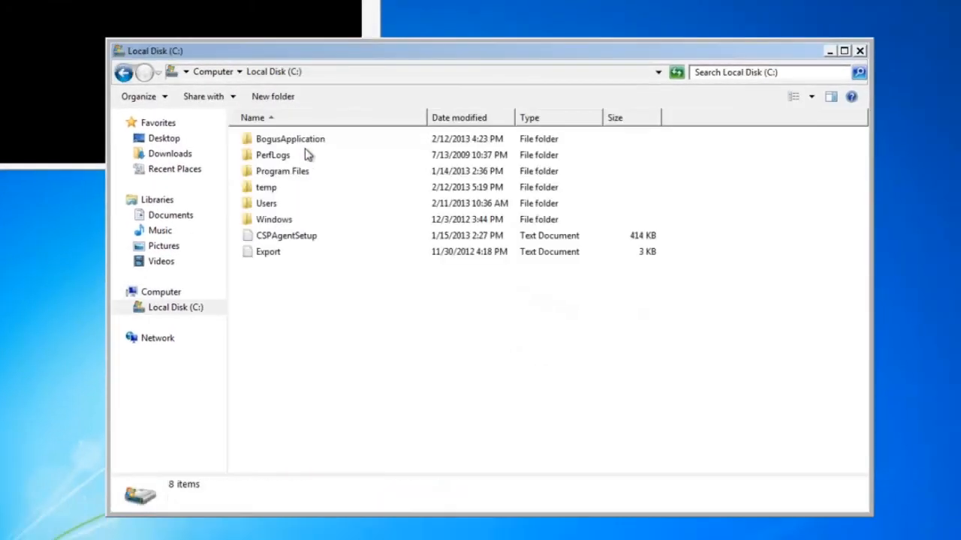
pyautogui.doubleClick(306, 144)
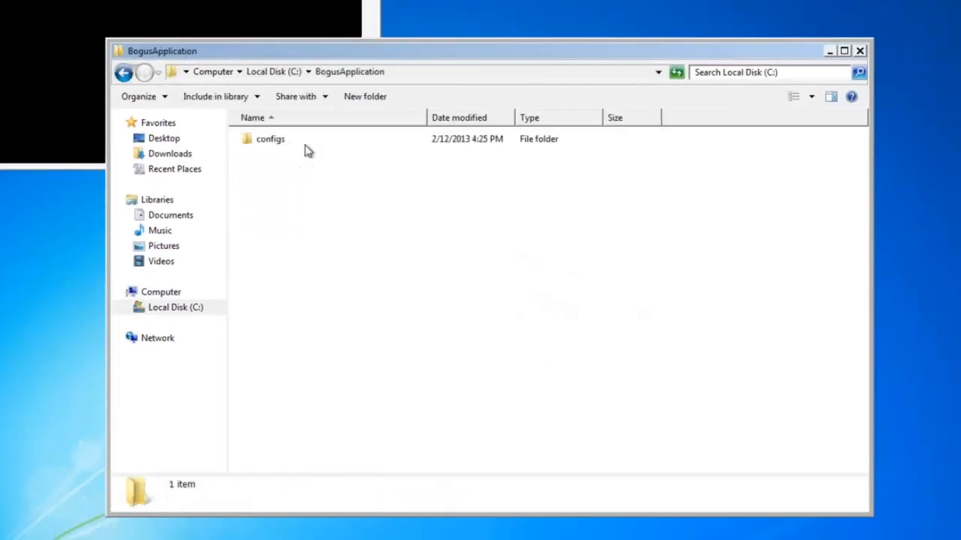
pyautogui.doubleClick(289, 143)
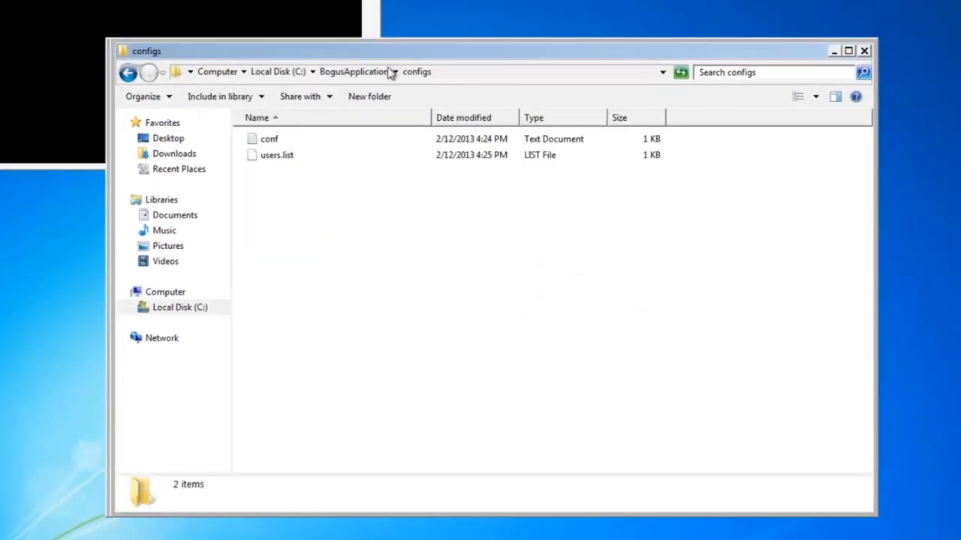
# Move the configs folder window aside, open the conf text document and reposition its Notepad window.
pyautogui.moveTo(353, 58); pyautogui.dragTo(519, 113)
pyautogui.doubleClick(433, 196)
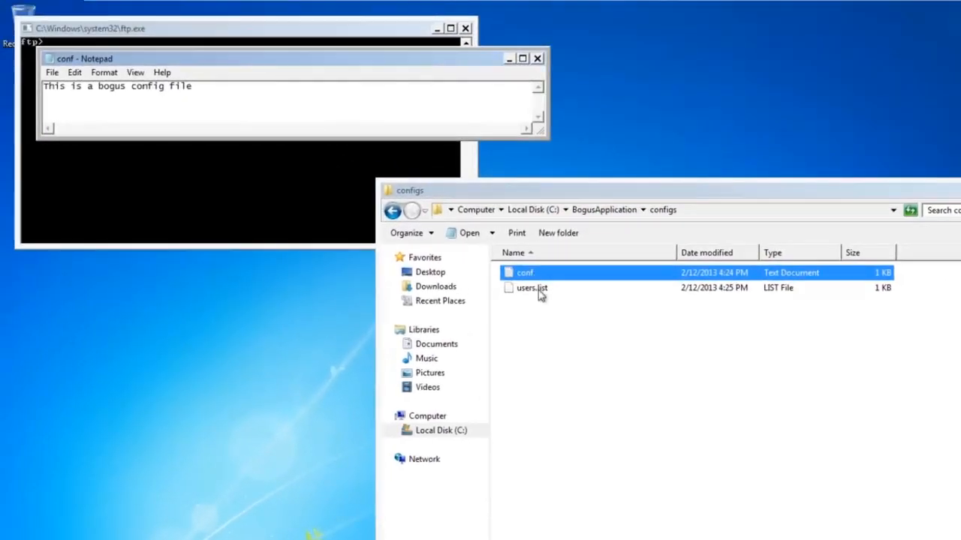
pyautogui.moveTo(430, 63); pyautogui.dragTo(826, 397)
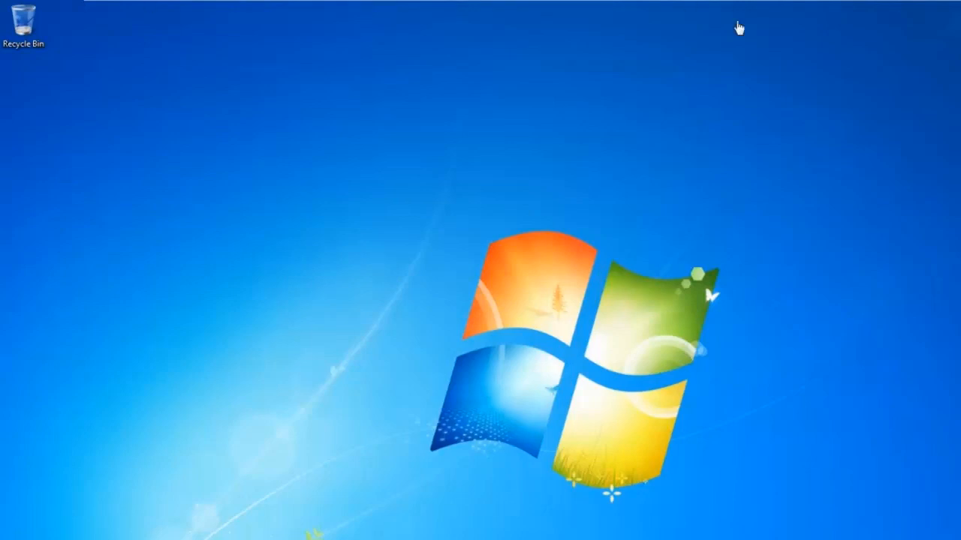
pyautogui.moveTo(845, 5)
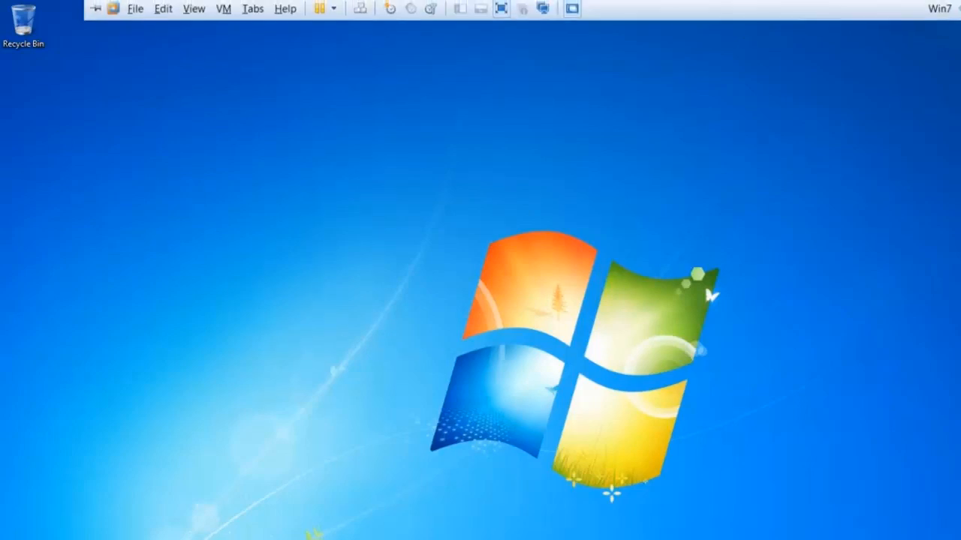